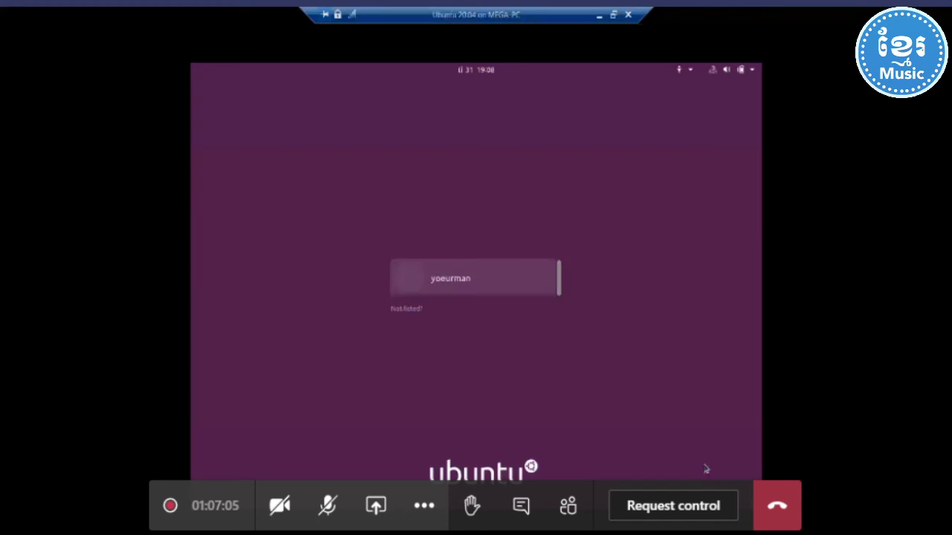
- Sign in to the listed Ubuntu user account with the account password
{"action": "left_click", "coordinate": [481, 290]}
{"action": "type", "text": "*********"}
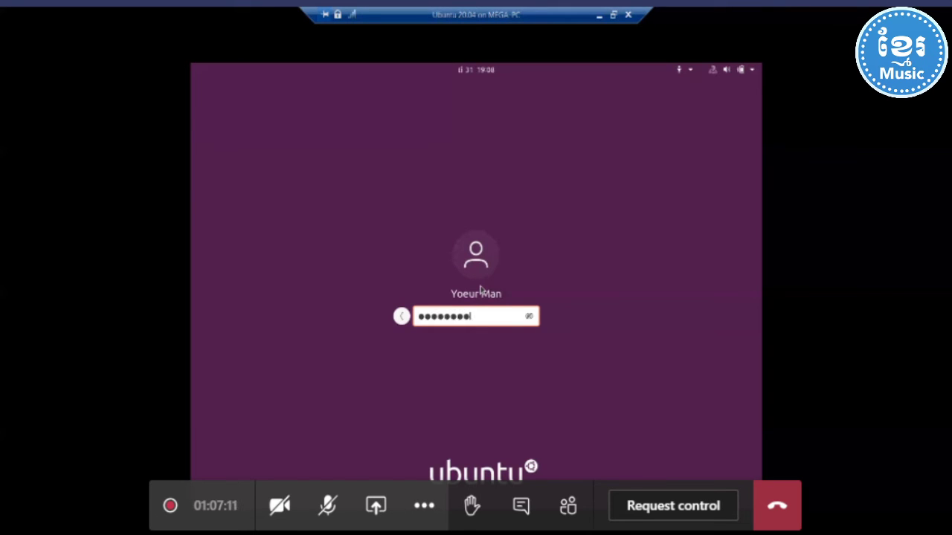
{"action": "key", "text": "Return"}
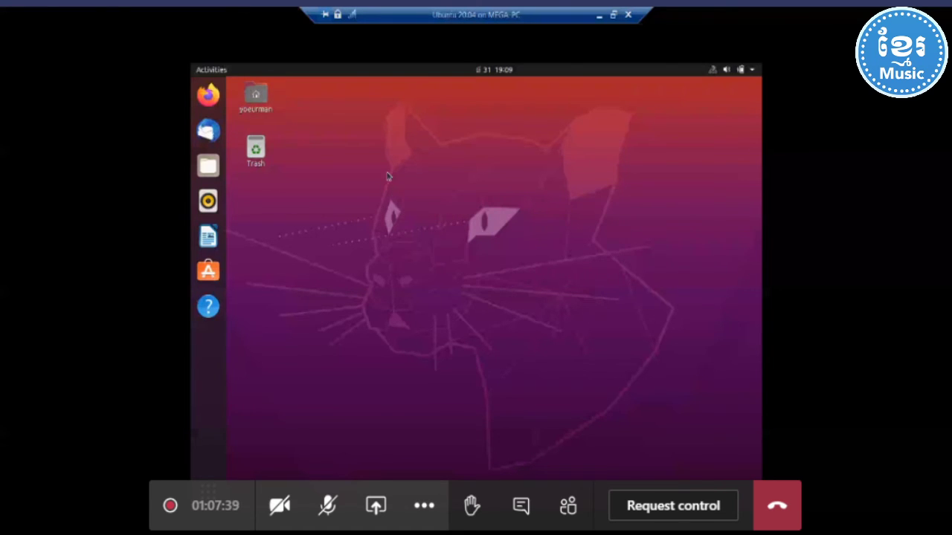
- Search the Ubuntu applications for "network" and open the Network settings
{"action": "left_click", "coordinate": [208, 487]}
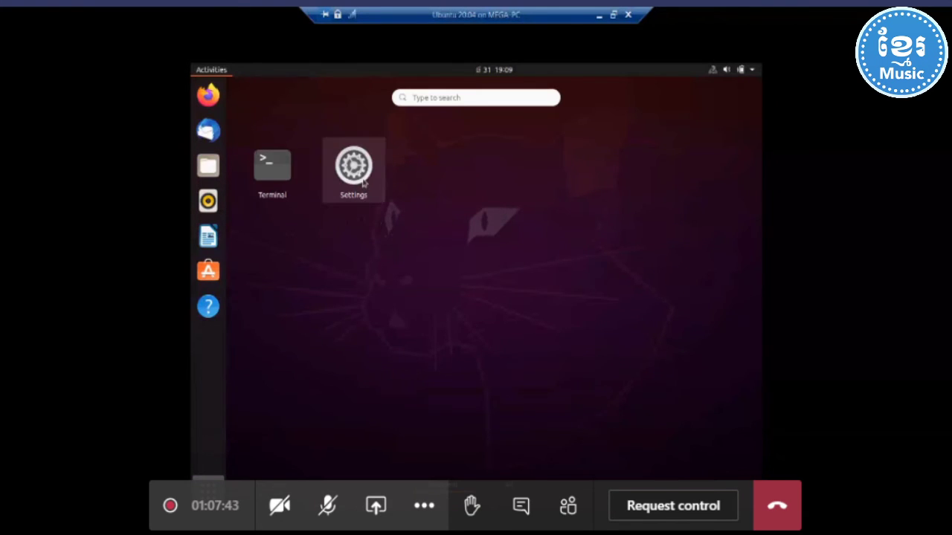
{"action": "left_click", "coordinate": [233, 108]}
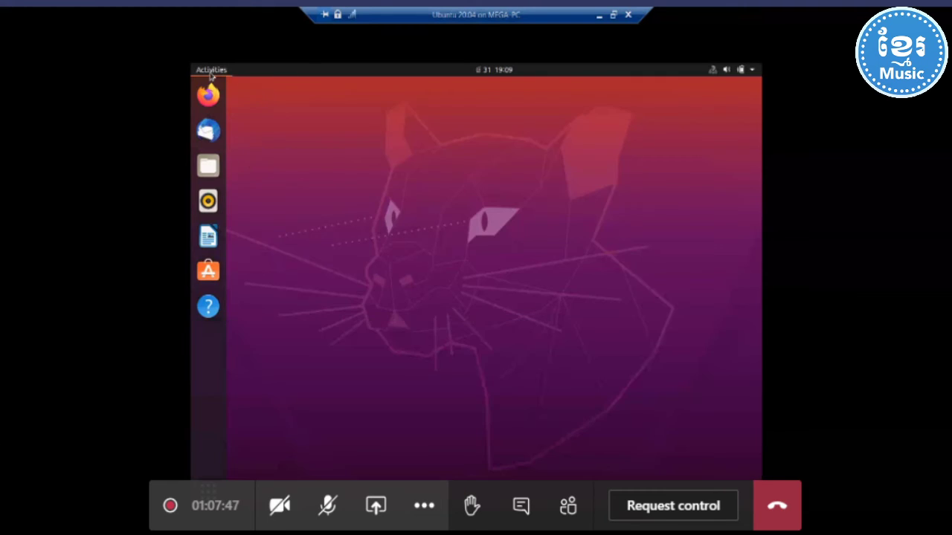
{"action": "left_click", "coordinate": [211, 72]}
{"action": "left_click", "coordinate": [441, 98]}
{"action": "type", "text": "set"}
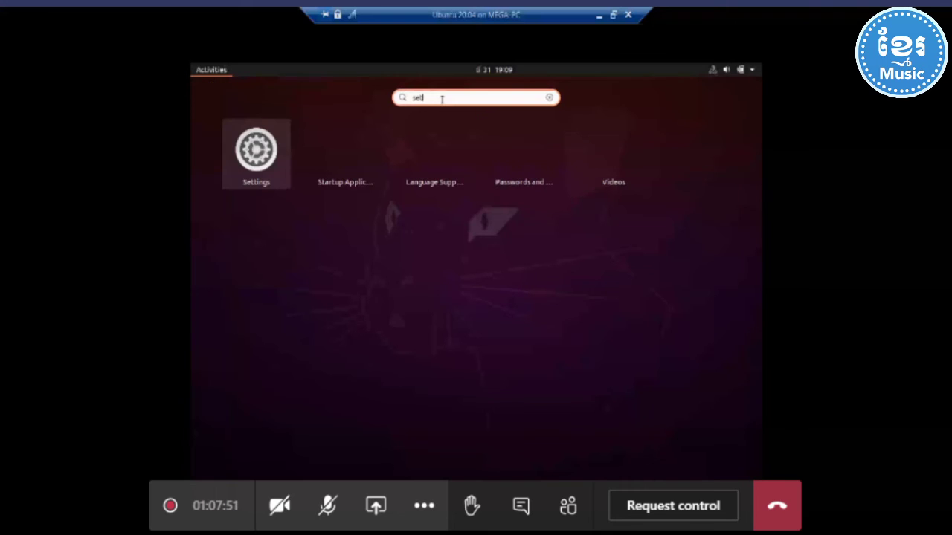
{"action": "key", "text": "BackSpace"}
{"action": "type", "text": "network"}
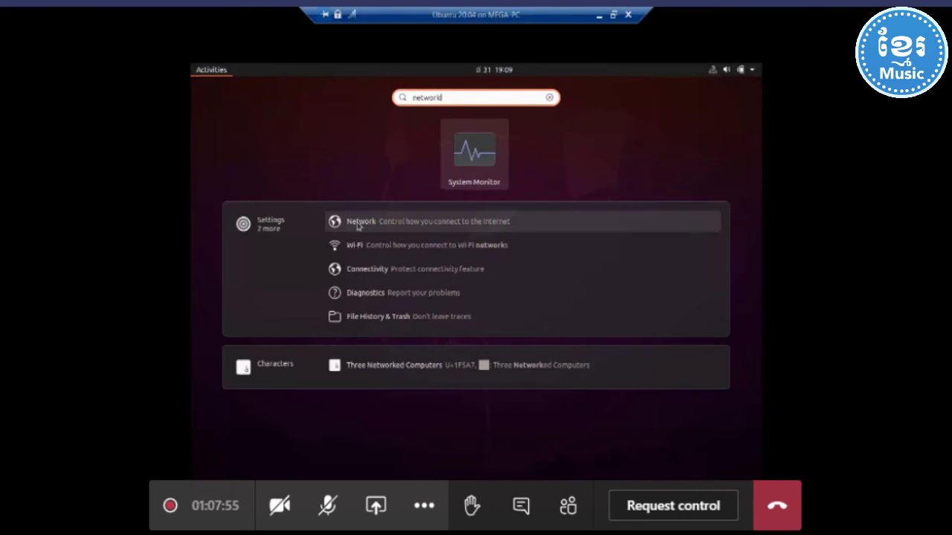
{"action": "left_click", "coordinate": [357, 223]}
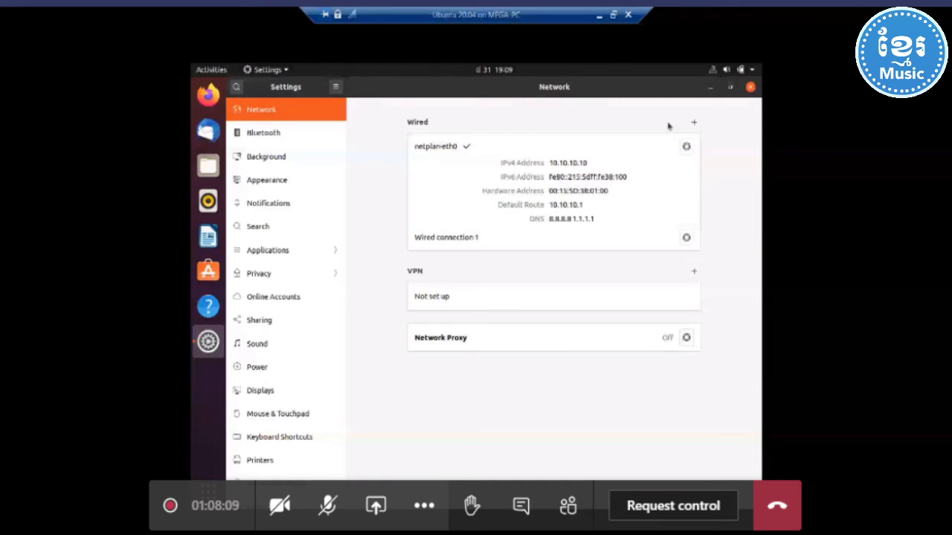
- Consult the "Configuring the Network Using a GUI" slide and return to the Ubuntu virtual machine
{"action": "left_click", "coordinate": [600, 18]}
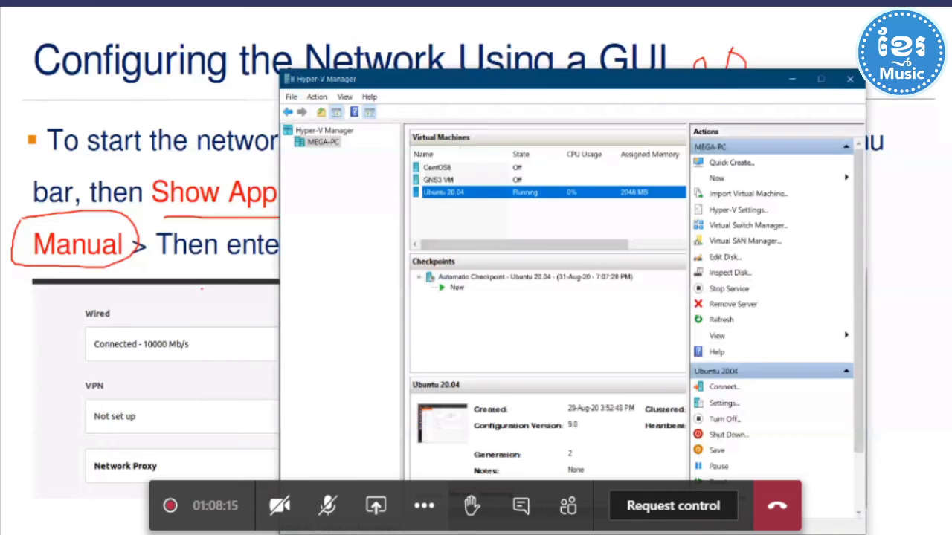
{"action": "key", "text": "alt+Tab"}
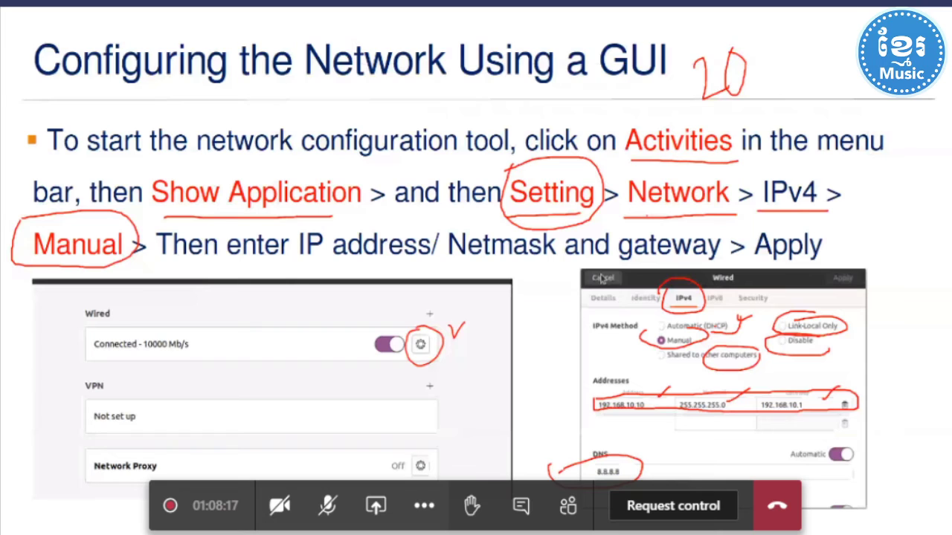
{"action": "key", "text": "alt+Tab"}
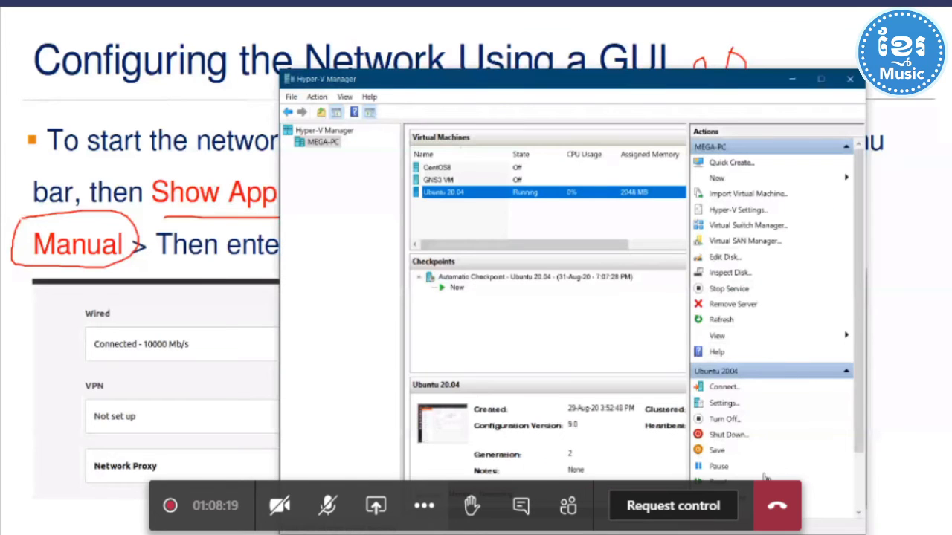
{"action": "key", "text": "alt+Tab"}
- Review the manual IPv4 address, gateway and DNS of the netplan-eth0 connection, apply the profile and close Settings
{"action": "left_click", "coordinate": [686, 147]}
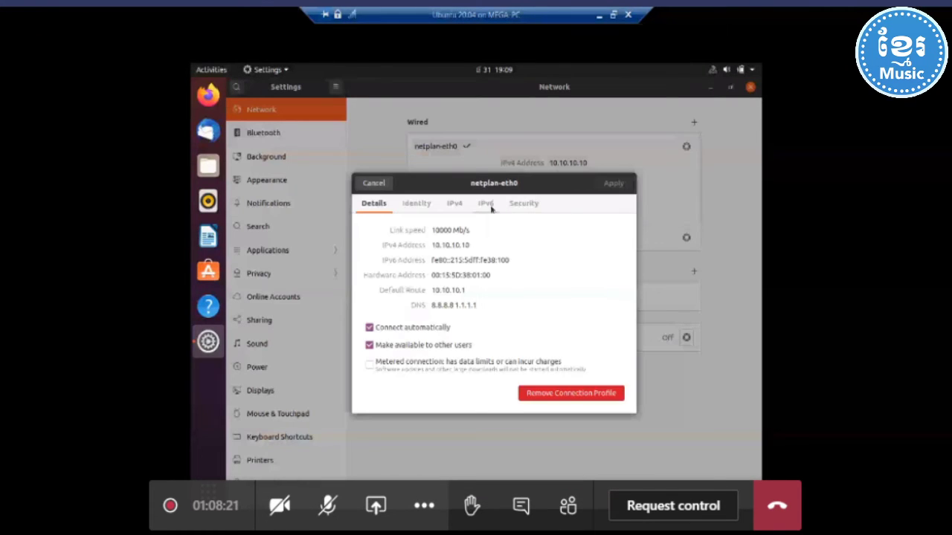
{"action": "left_click", "coordinate": [455, 204]}
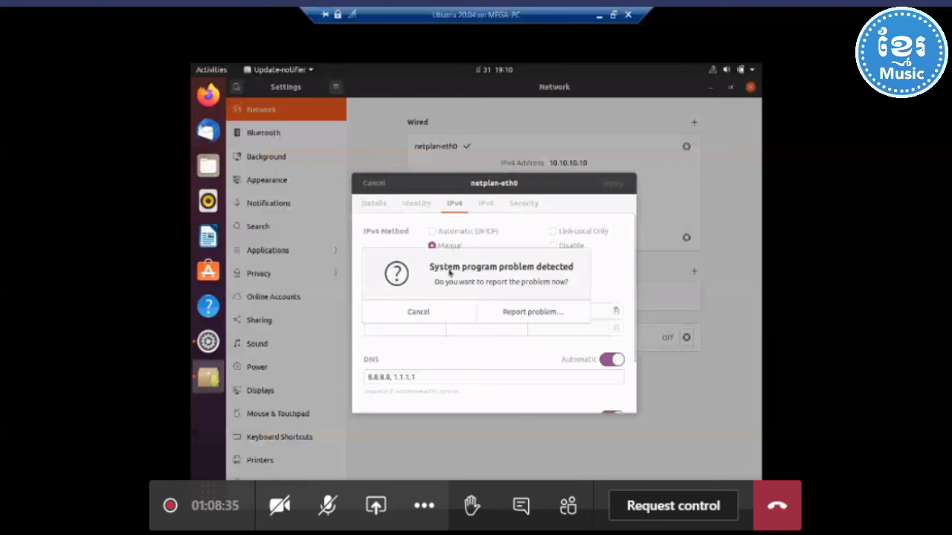
{"action": "key", "text": "Escape"}
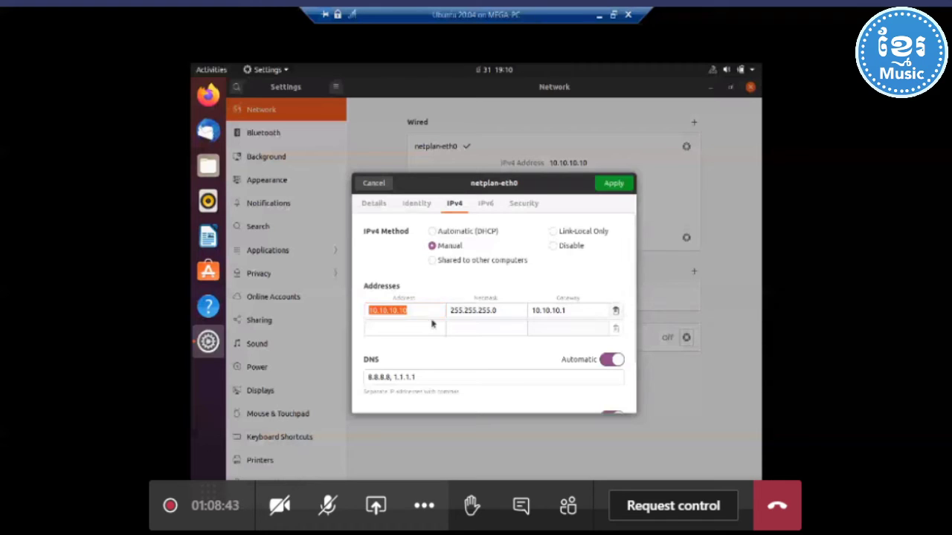
{"action": "left_click", "coordinate": [584, 311]}
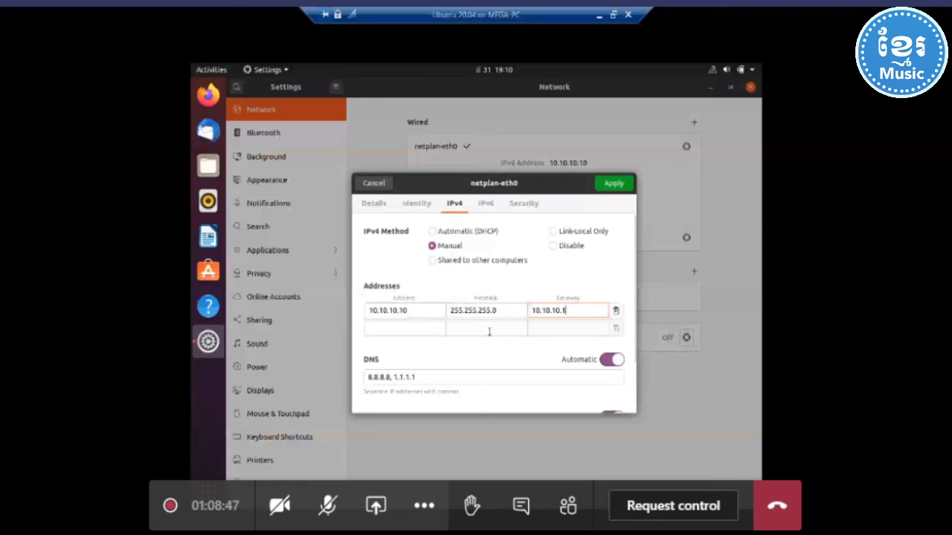
{"action": "left_click", "coordinate": [450, 371]}
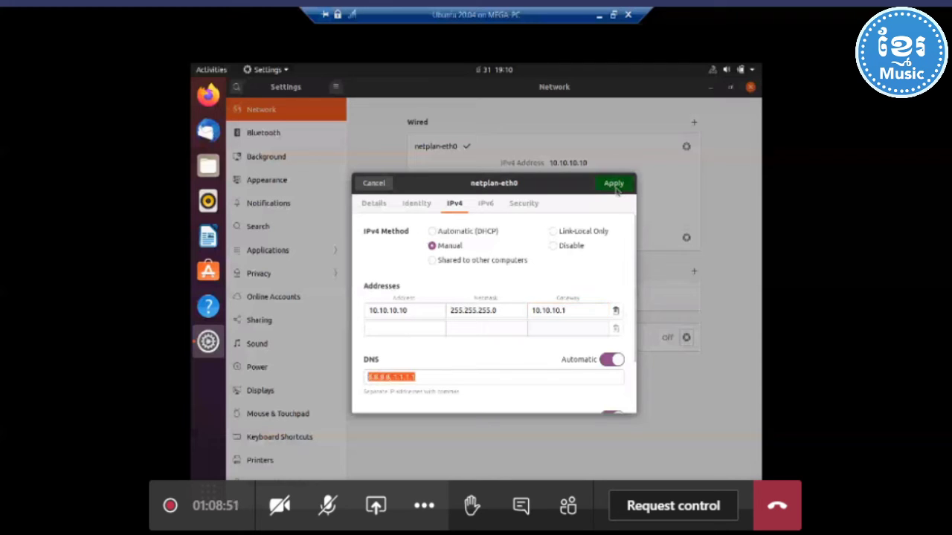
{"action": "left_click", "coordinate": [613, 185]}
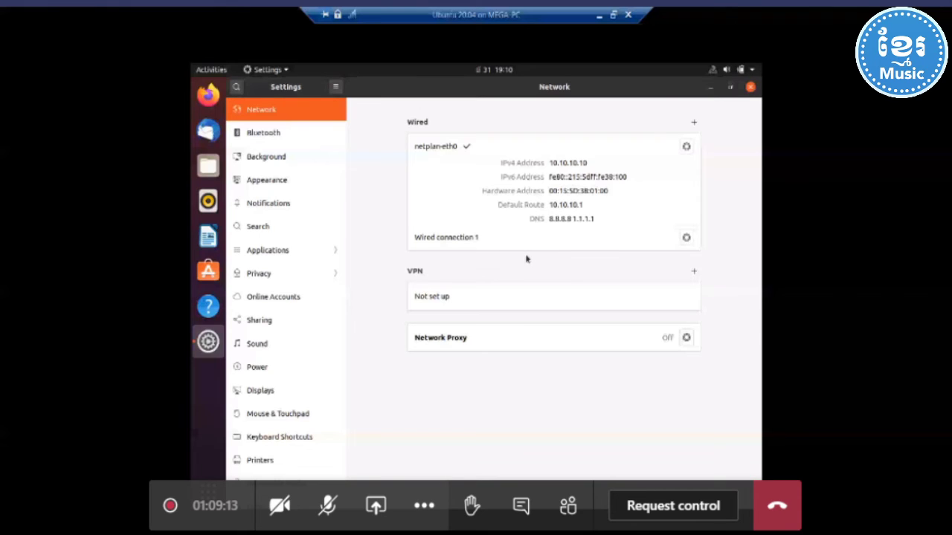
{"action": "left_click", "coordinate": [731, 88]}
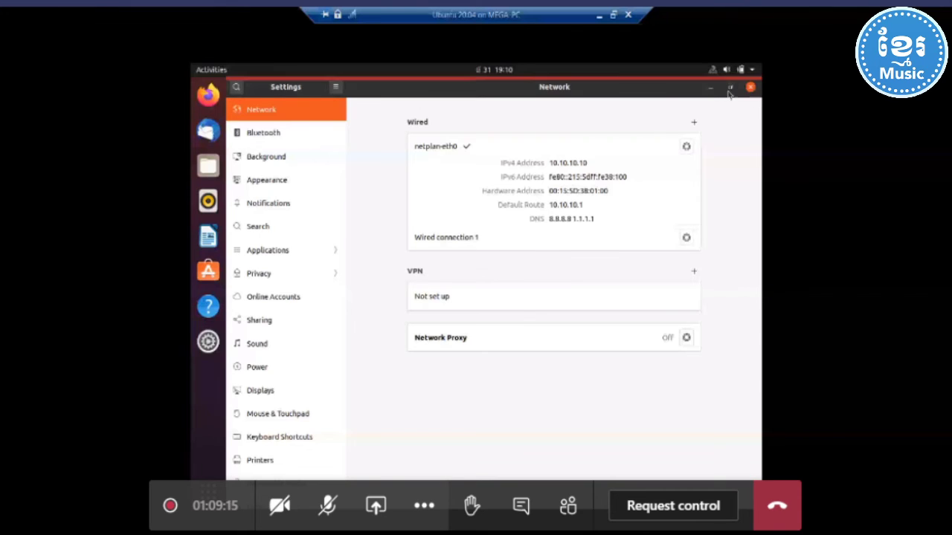
{"action": "left_click", "coordinate": [750, 87]}
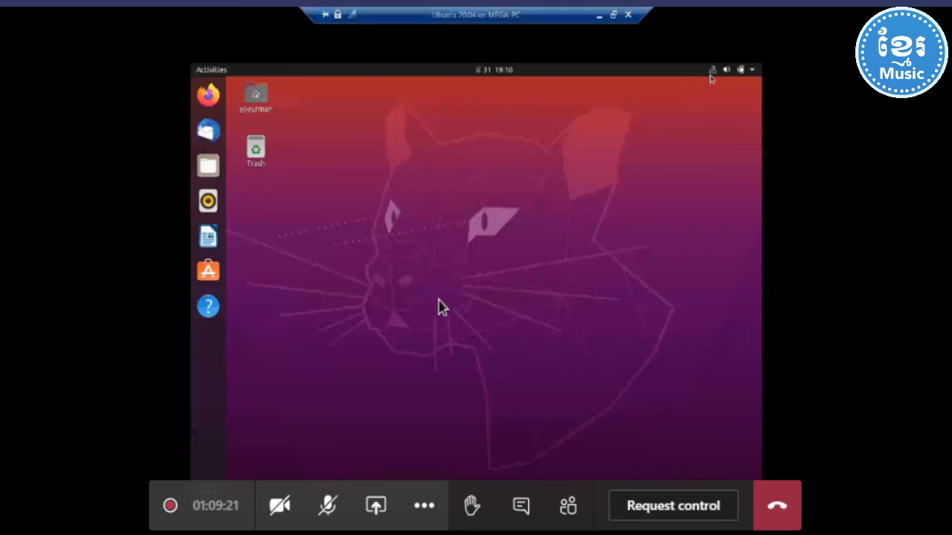
- Reopen the network page through the Wired Settings option of the connected wired network
{"action": "left_click", "coordinate": [712, 72]}
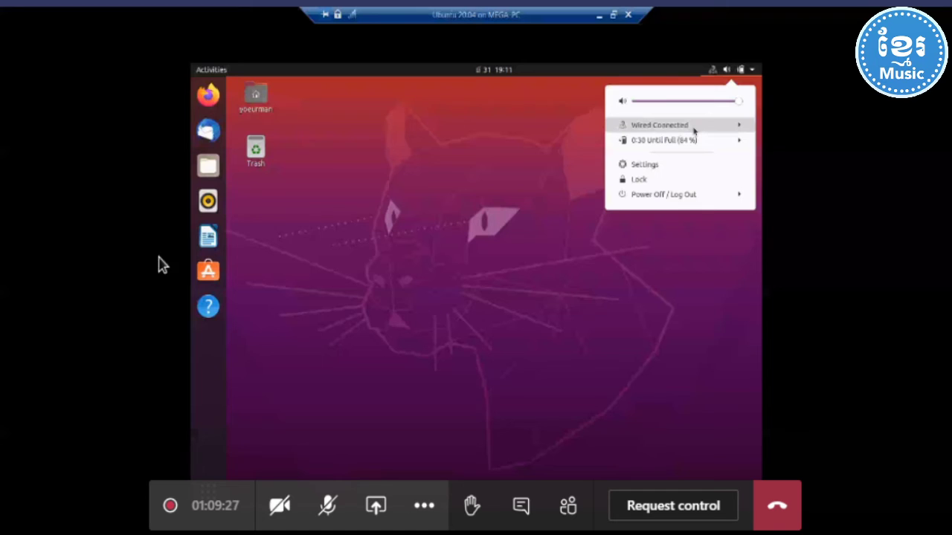
{"action": "left_click", "coordinate": [693, 128]}
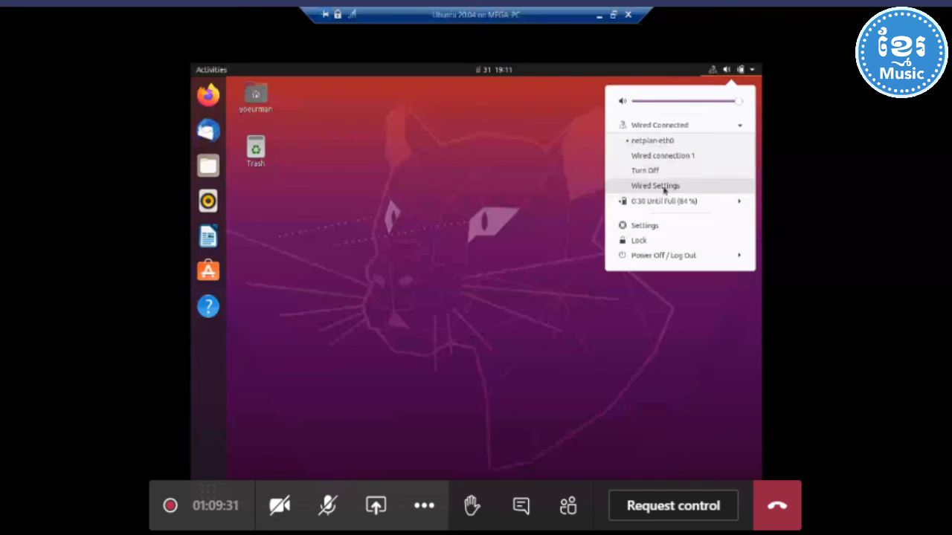
{"action": "left_click", "coordinate": [661, 186]}
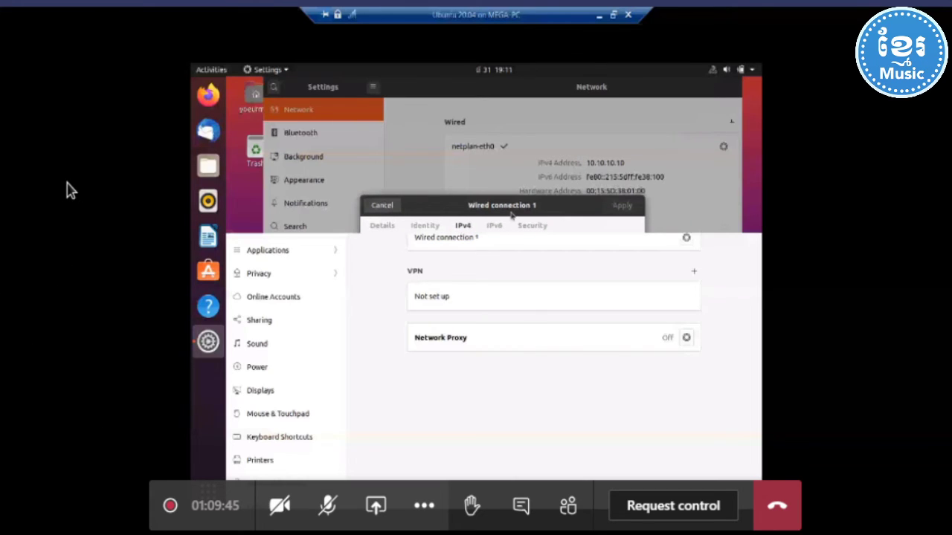
{"action": "left_click", "coordinate": [453, 268]}
{"action": "left_click", "coordinate": [426, 328]}
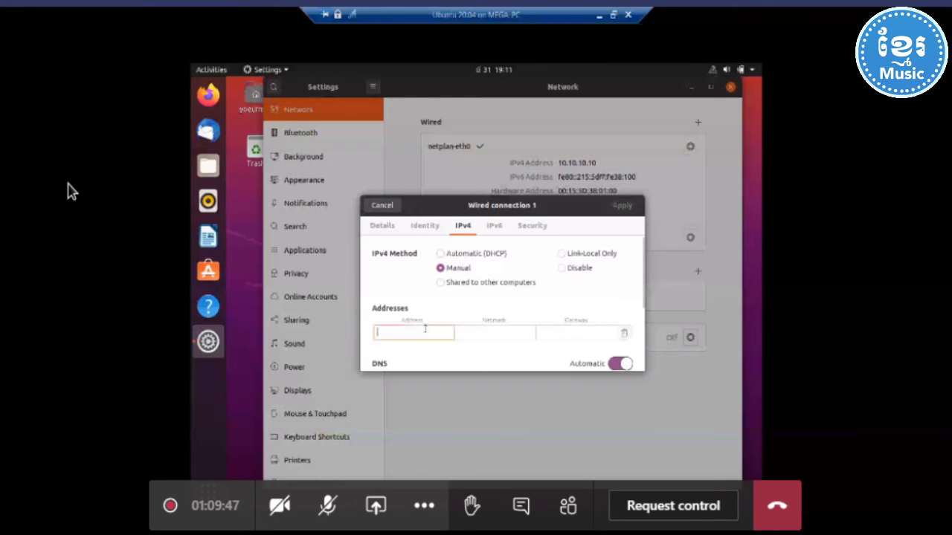
{"action": "left_click", "coordinate": [387, 206]}
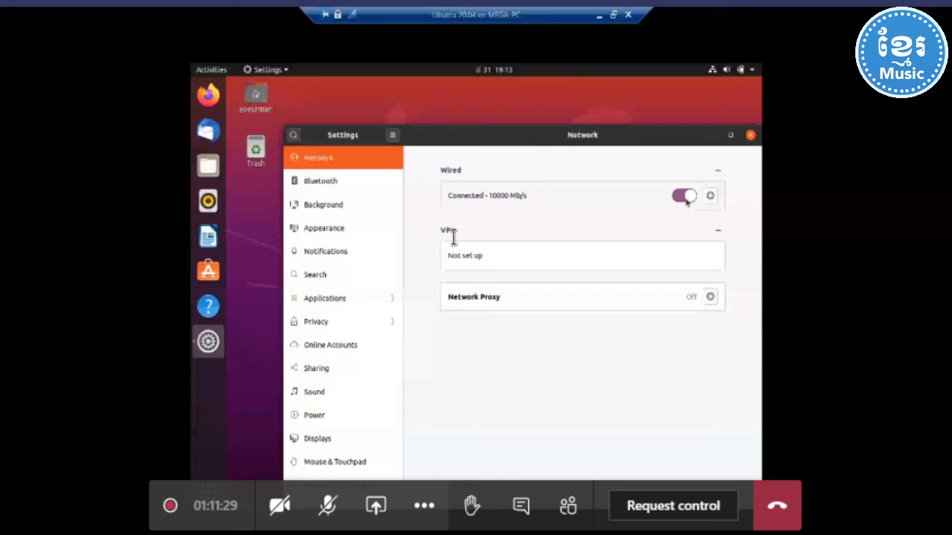
- Examine the wired connection's details, highlight its IPv4 address and close the dialog without changes
{"action": "left_click", "coordinate": [710, 197]}
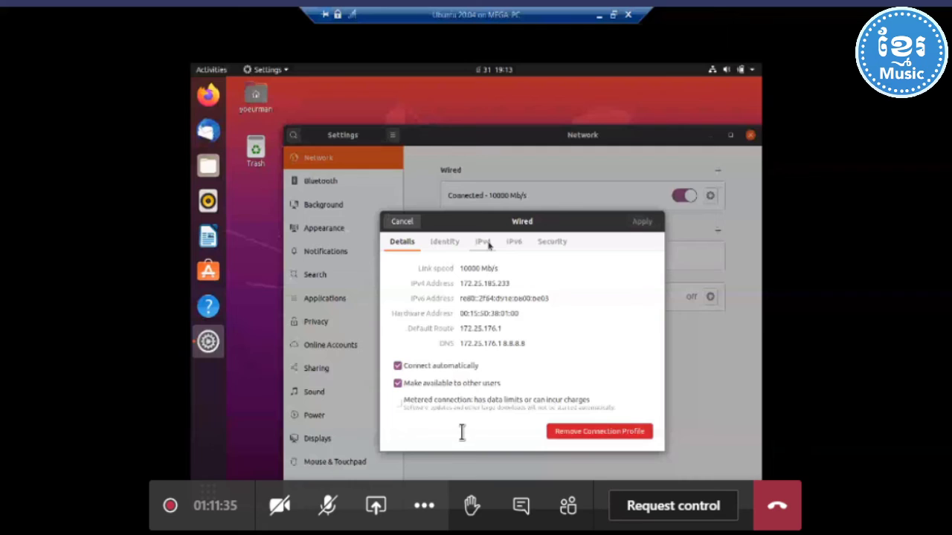
{"action": "mouse_move", "coordinate": [460, 283]}
{"action": "left_mouse_down"}
{"action": "mouse_move", "coordinate": [525, 285]}
{"action": "mouse_move", "coordinate": [467, 298]}
{"action": "left_mouse_up"}
{"action": "double_click", "coordinate": [518, 282]}
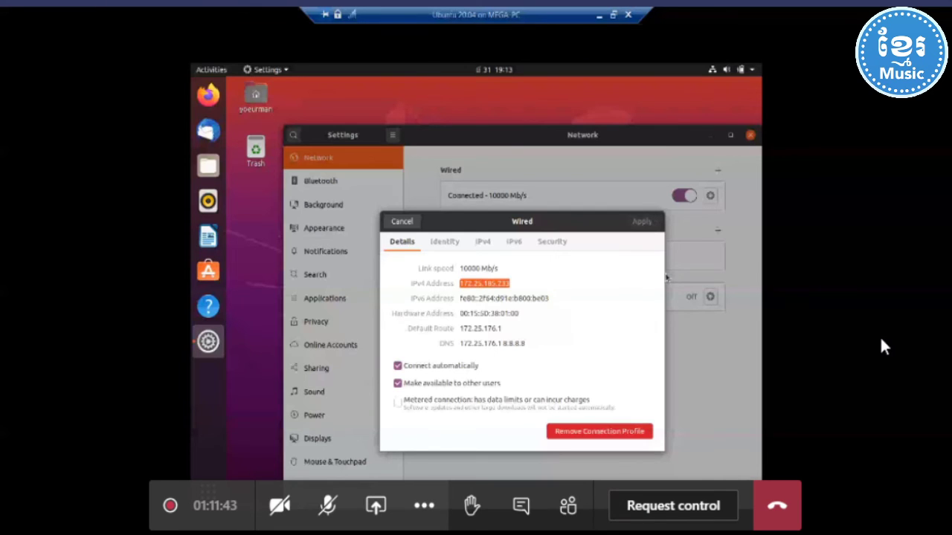
{"action": "left_click", "coordinate": [415, 223]}
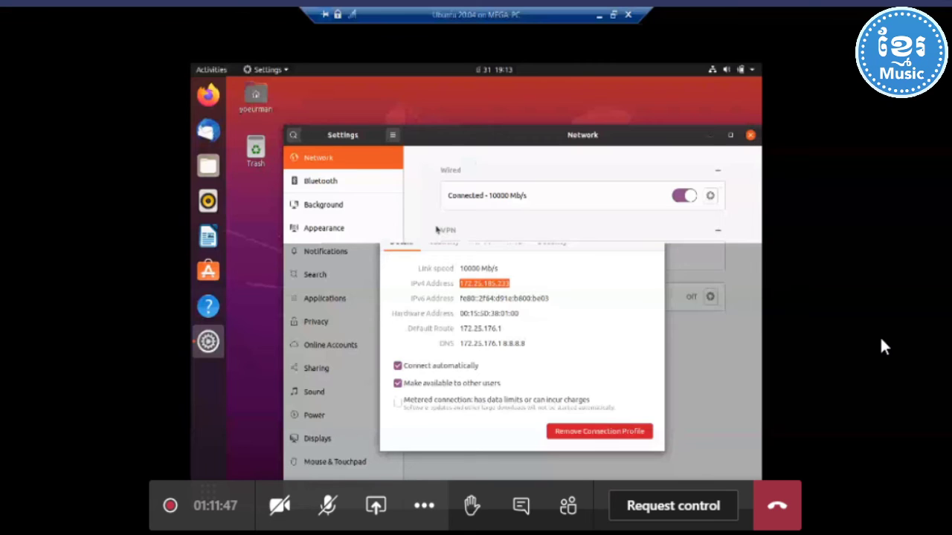
- Launch Terminal and run ifconfig to list the network interfaces
{"action": "key", "text": "super"}
{"action": "type", "text": "t"}
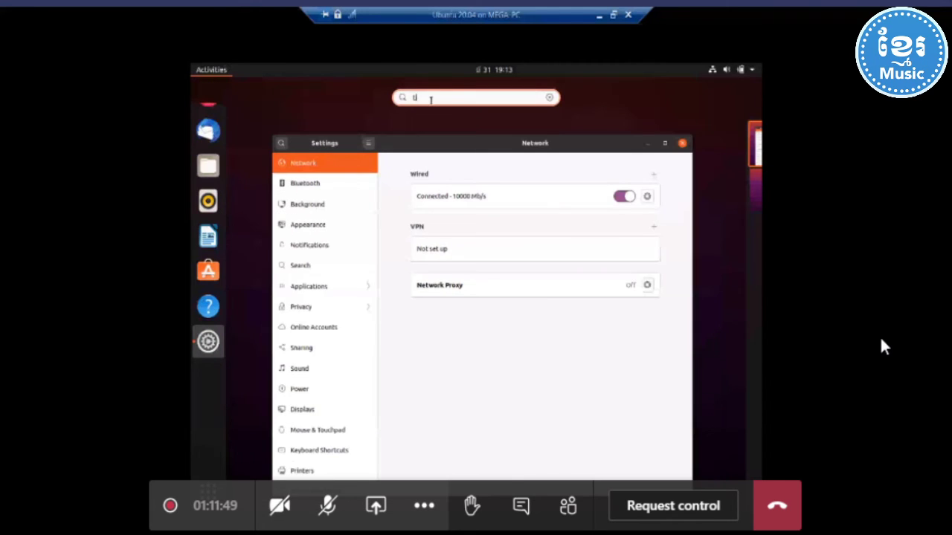
{"action": "type", "text": "erminal"}
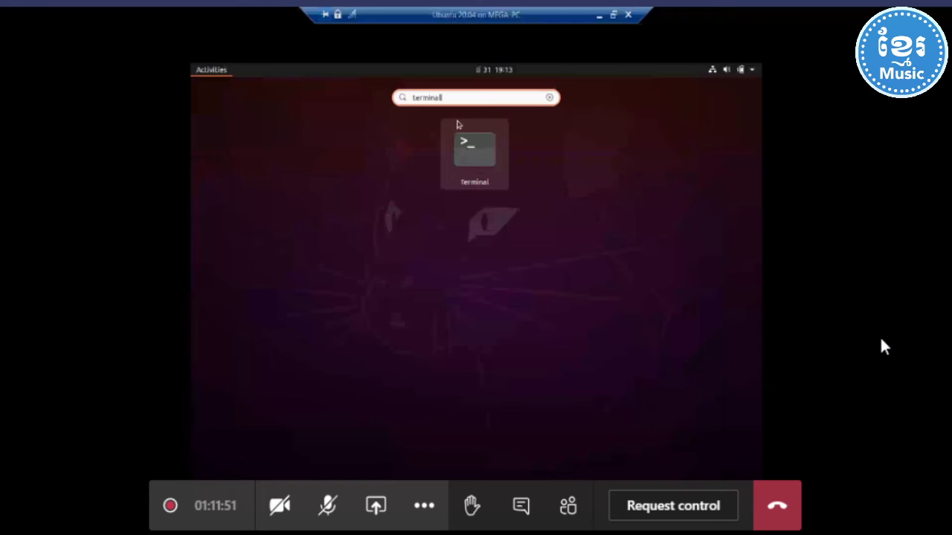
{"action": "key", "text": "Return"}
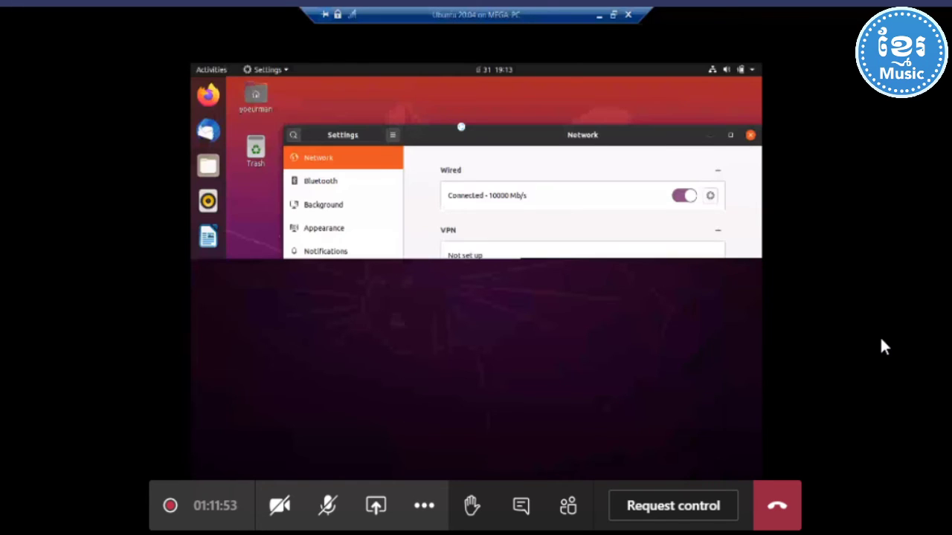
{"action": "type", "text": "l"}
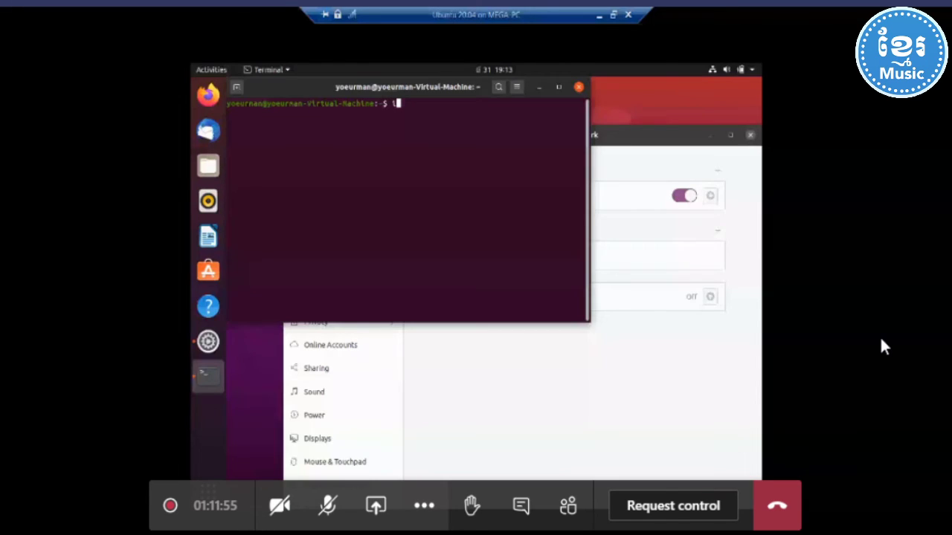
{"action": "type", "text": "fconfi"}
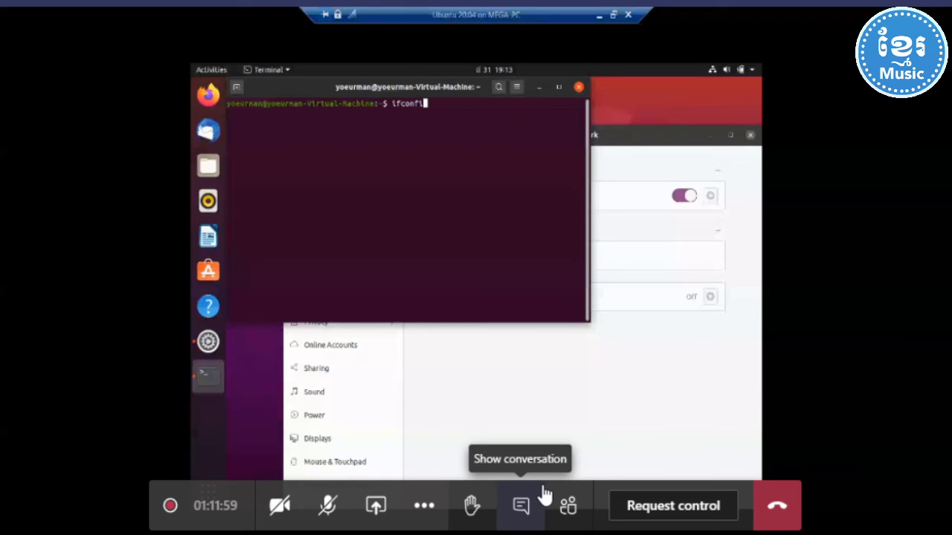
{"action": "type", "text": "g"}
{"action": "key", "text": "Return"}
- Open a second tab in a maximized terminal window and check the ifconfig output in the first tab
{"action": "key", "text": "ctrl+shift+t"}
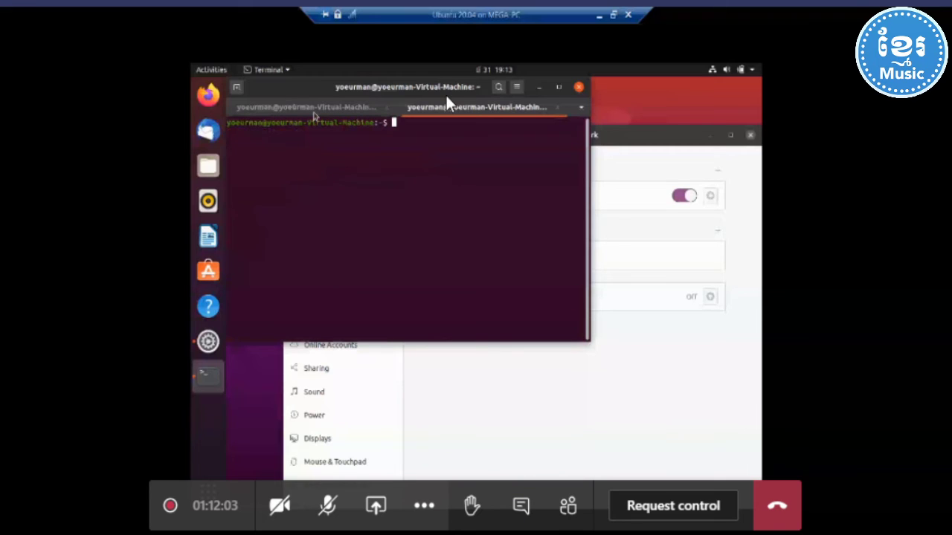
{"action": "left_click", "coordinate": [559, 88]}
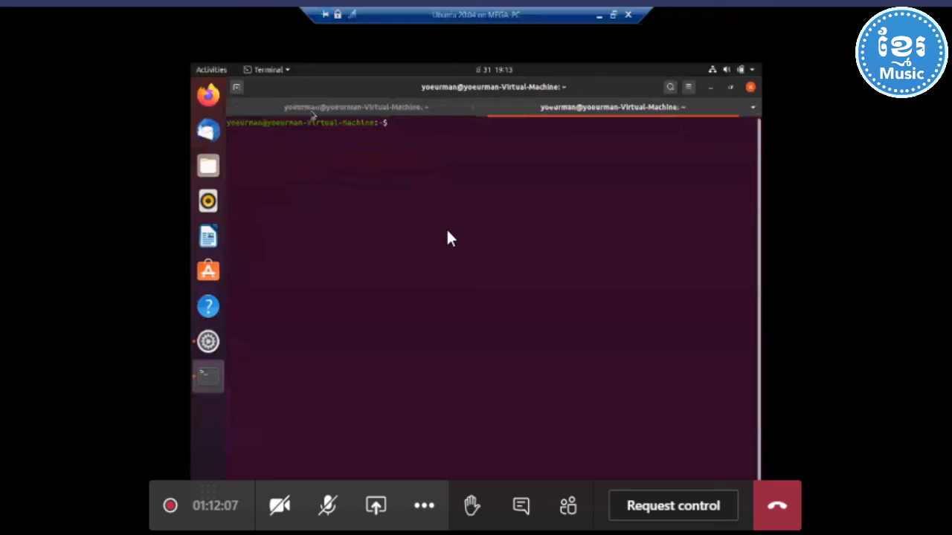
{"action": "left_click", "coordinate": [312, 108]}
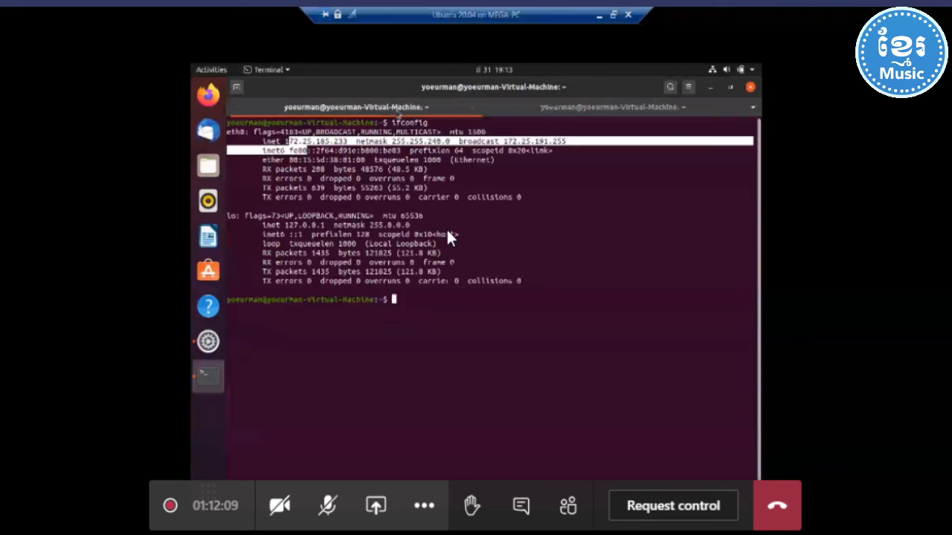
{"action": "key", "text": "ctrl+Page_Down"}
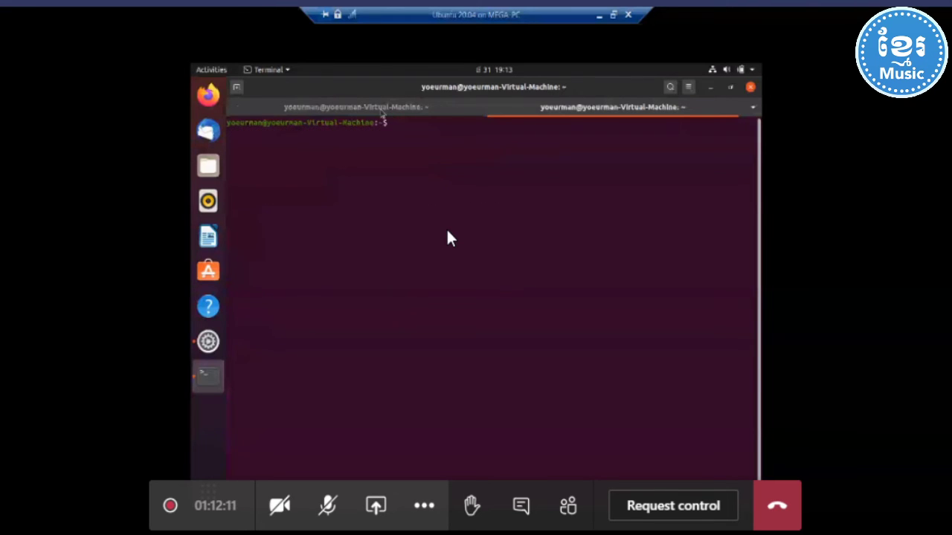
- Return to the first terminal tab, close the second one and enlarge the terminal text by one level
{"action": "left_click", "coordinate": [476, 109]}
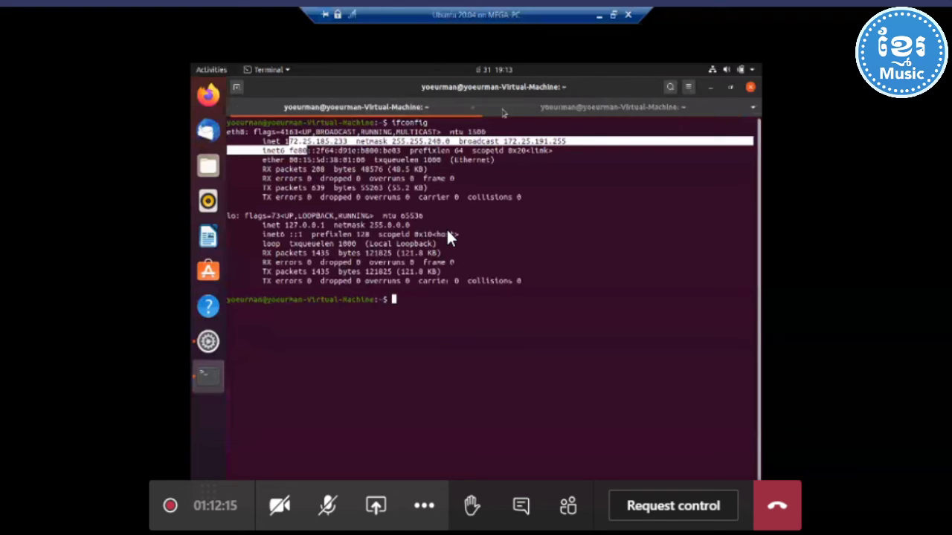
{"action": "left_click", "coordinate": [682, 107]}
{"action": "left_click", "coordinate": [688, 87]}
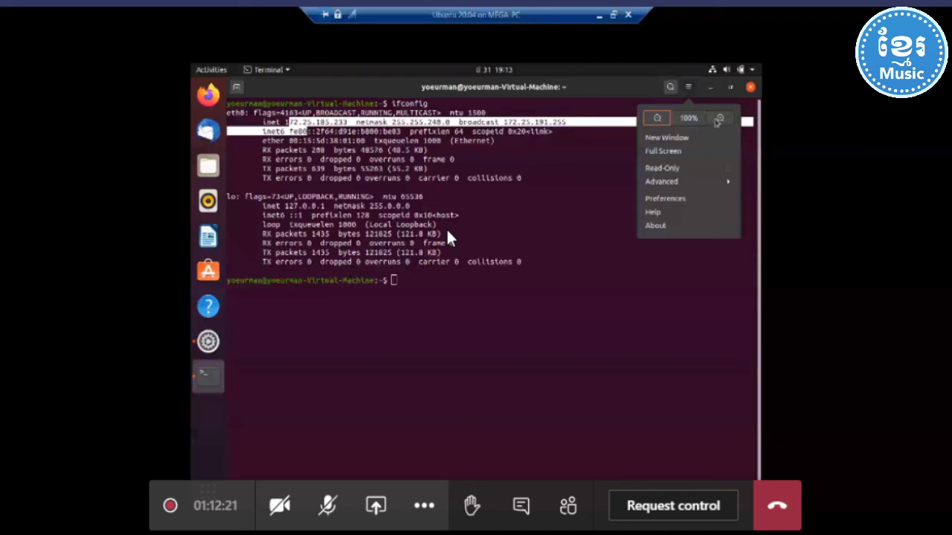
{"action": "left_click", "coordinate": [719, 119]}
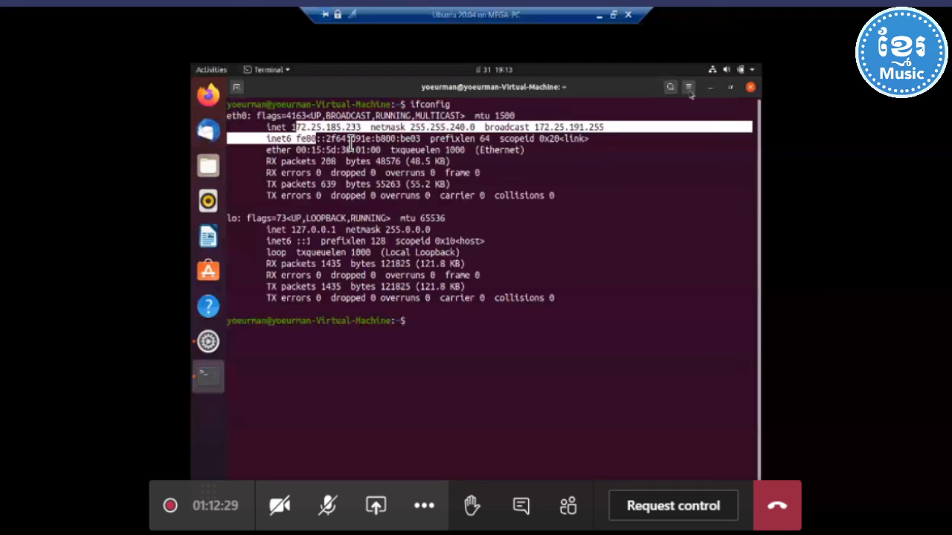
- Reduce the terminal text size again and close the Terminal and Settings windows
{"action": "left_click", "coordinate": [688, 87]}
{"action": "left_click", "coordinate": [658, 118]}
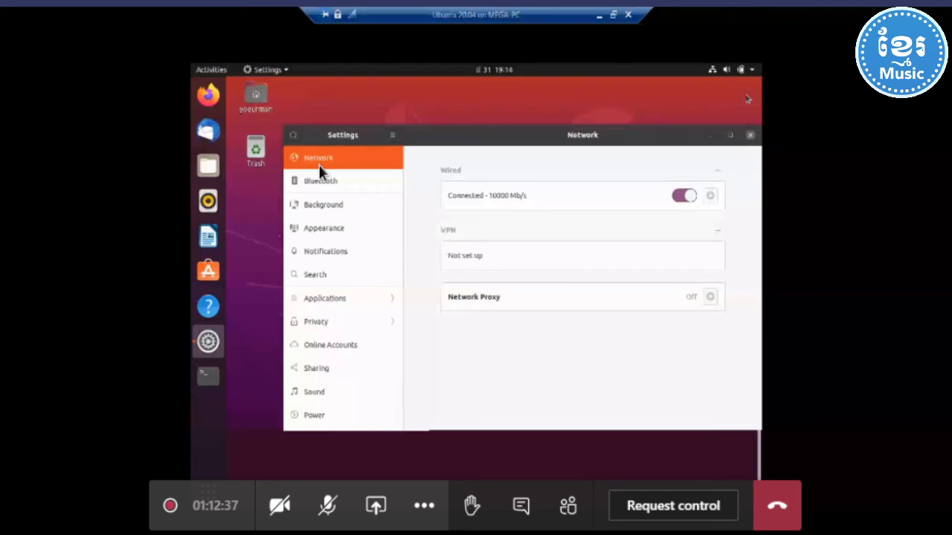
{"action": "key", "text": "alt+F4"}
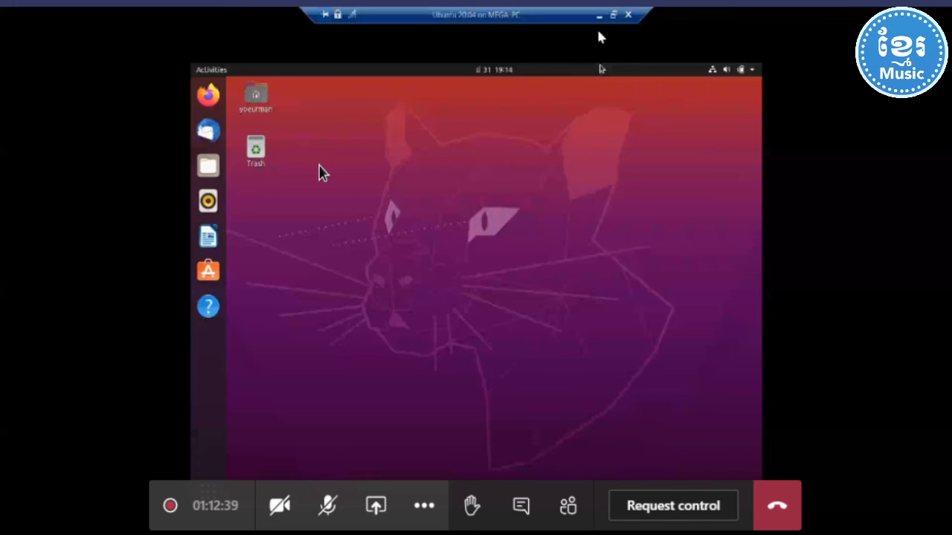
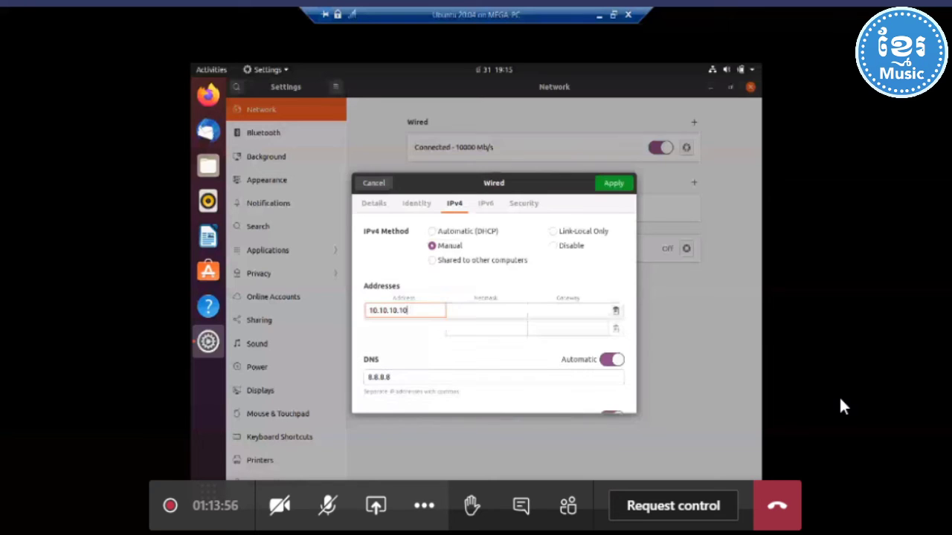
- Set the wired IPv4 netmask to 255.255.255.0 and the gateway to 10.10.10.1, and apply the settings
{"action": "key", "text": "Tab"}
{"action": "type", "text": "255.25"}
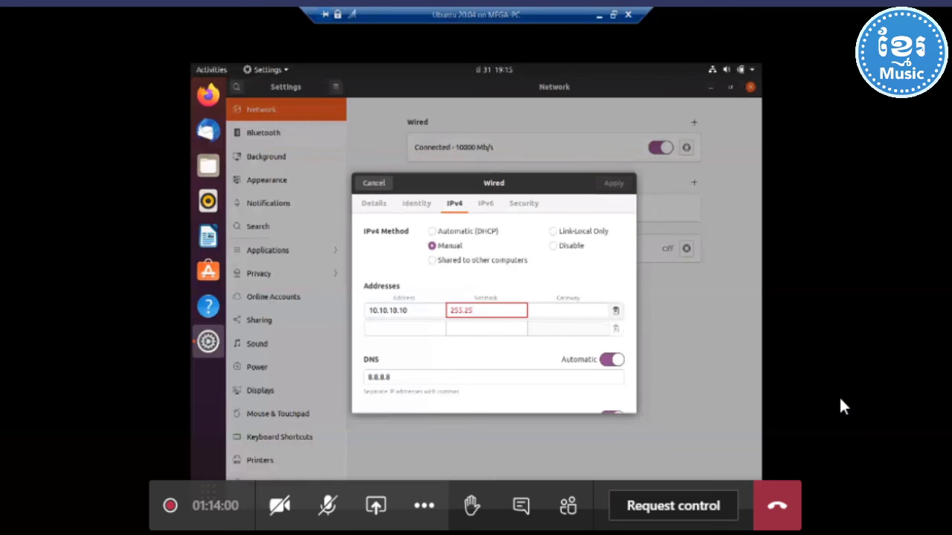
{"action": "type", "text": "5.255.0"}
{"action": "key", "text": "Tab"}
{"action": "type", "text": "10.10.10.1"}
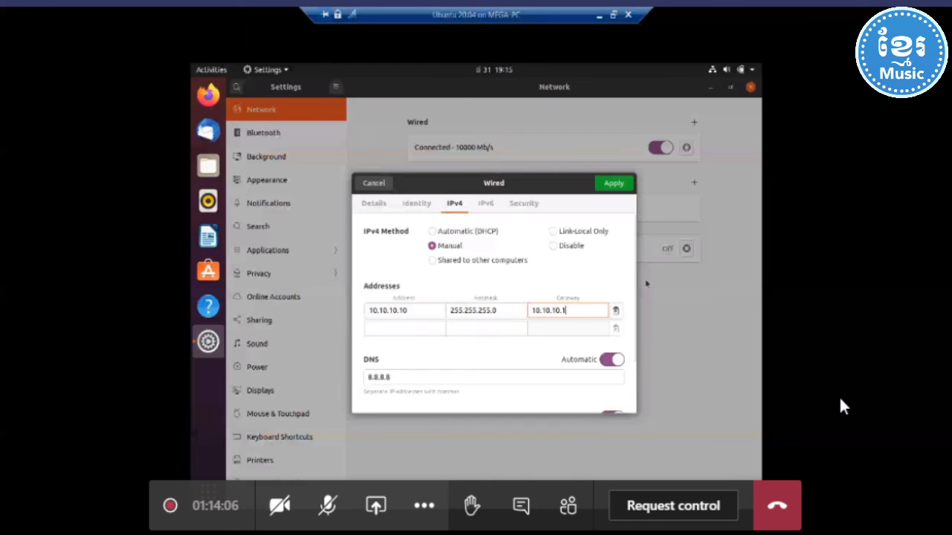
{"action": "left_click", "coordinate": [613, 183]}
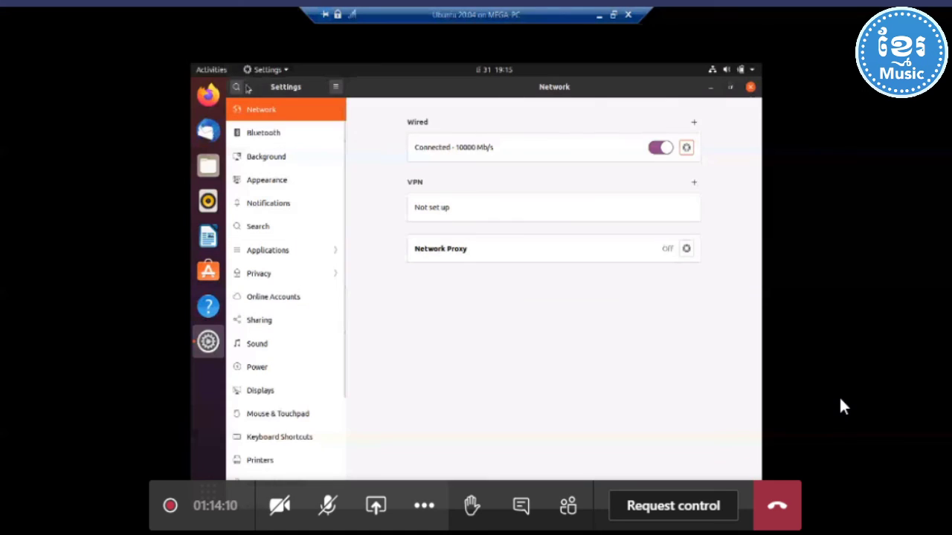
- Launch Terminal and enlarge its text by two levels
{"action": "key", "text": "super"}
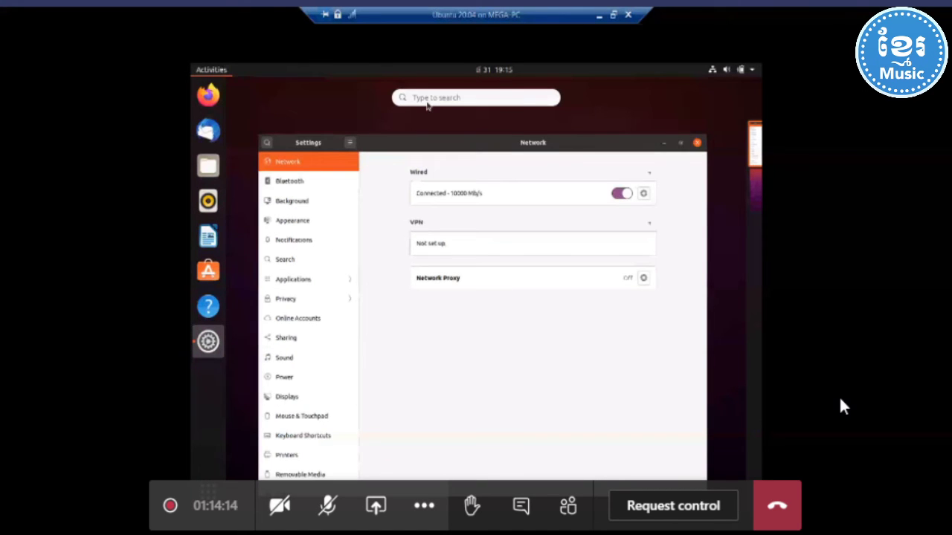
{"action": "type", "text": "terminal"}
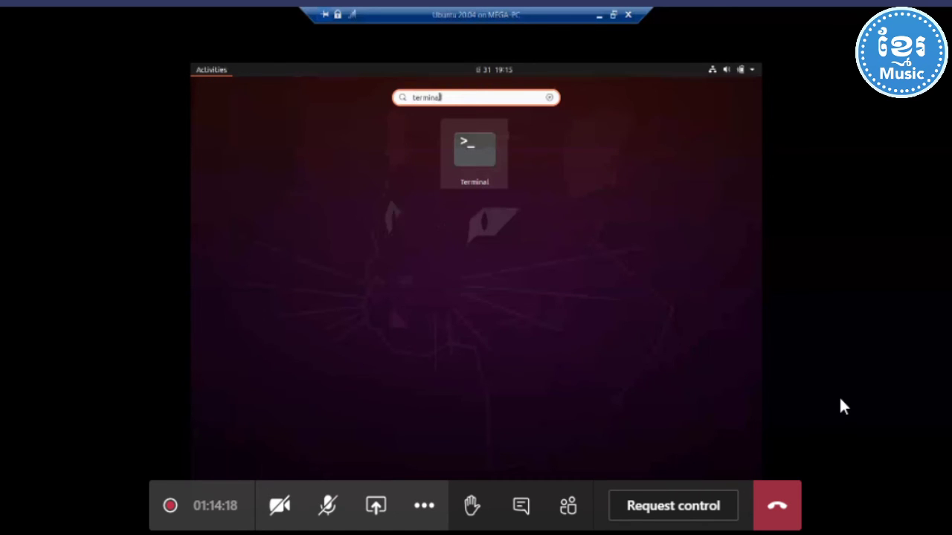
{"action": "key", "text": "Return"}
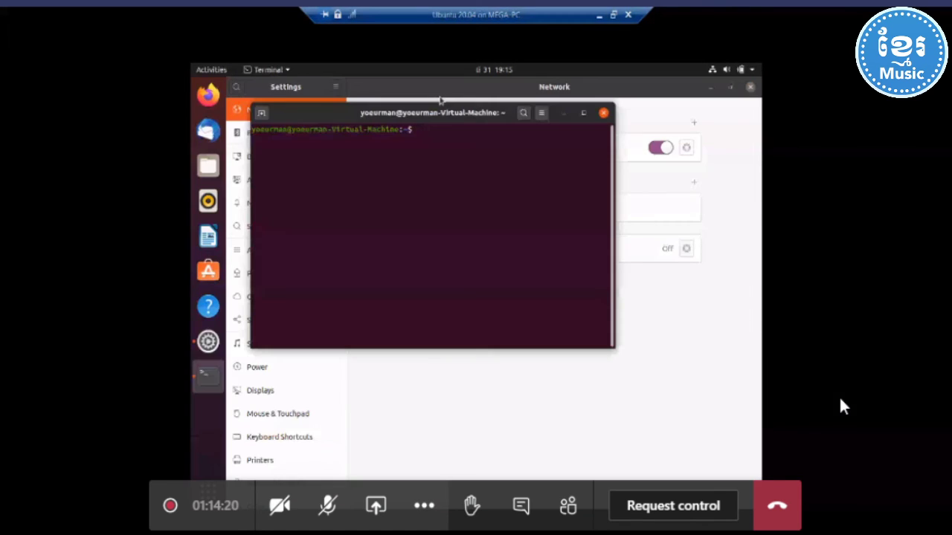
{"action": "left_click", "coordinate": [542, 112]}
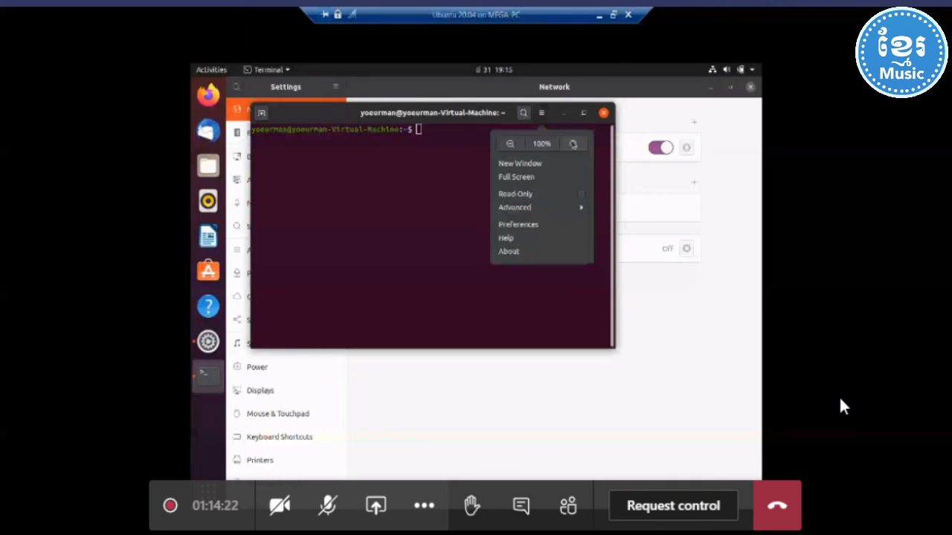
{"action": "left_click", "coordinate": [572, 144]}
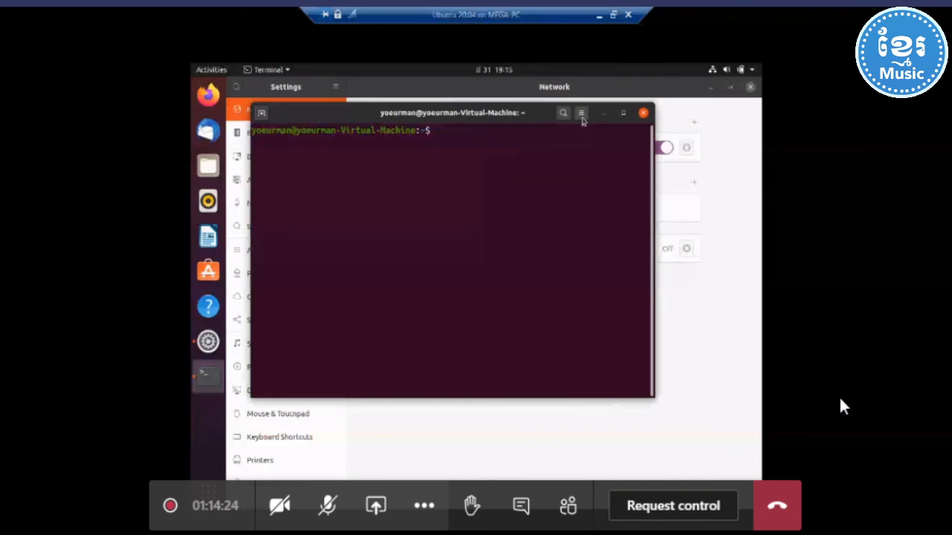
{"action": "left_click", "coordinate": [581, 113]}
{"action": "left_click", "coordinate": [612, 142]}
- Run ifconfig, highlight the eth0 IPv4 address and reposition the terminal window over the network settings
{"action": "type", "text": "ifcon"}
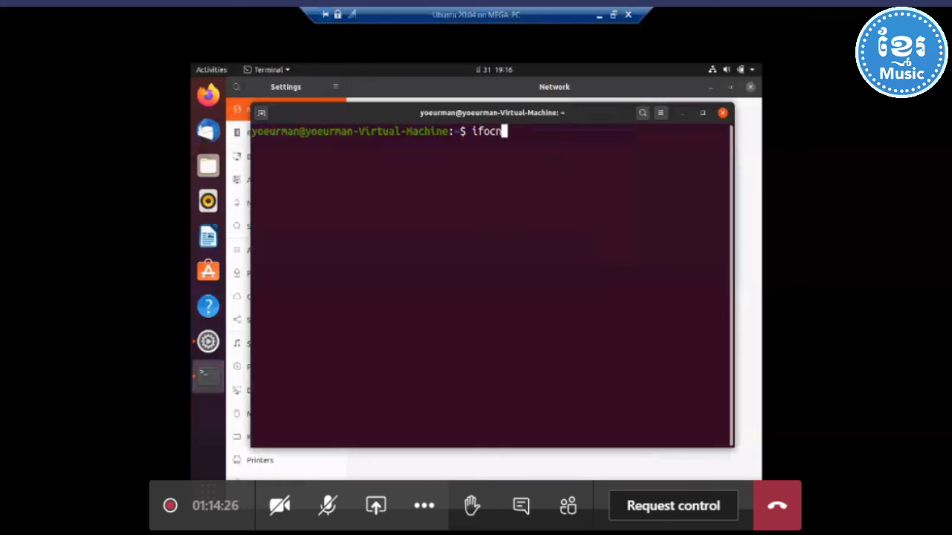
{"action": "type", "text": "f"}
{"action": "key", "text": "BackSpace"}
{"action": "key", "text": "BackSpace"}
{"action": "key", "text": "BackSpace"}
{"action": "key", "text": "BackSpace"}
{"action": "type", "text": "config"}
{"action": "key", "text": "Return"}
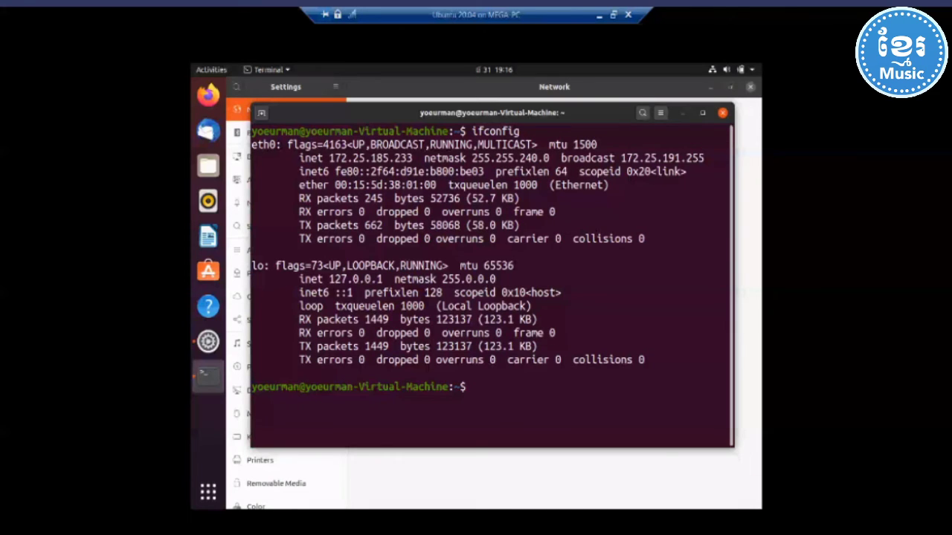
{"action": "left_click_drag", "start_coordinate": [329, 157], "coordinate": [400, 158]}
{"action": "left_click_drag", "start_coordinate": [386, 119], "coordinate": [385, 177]}
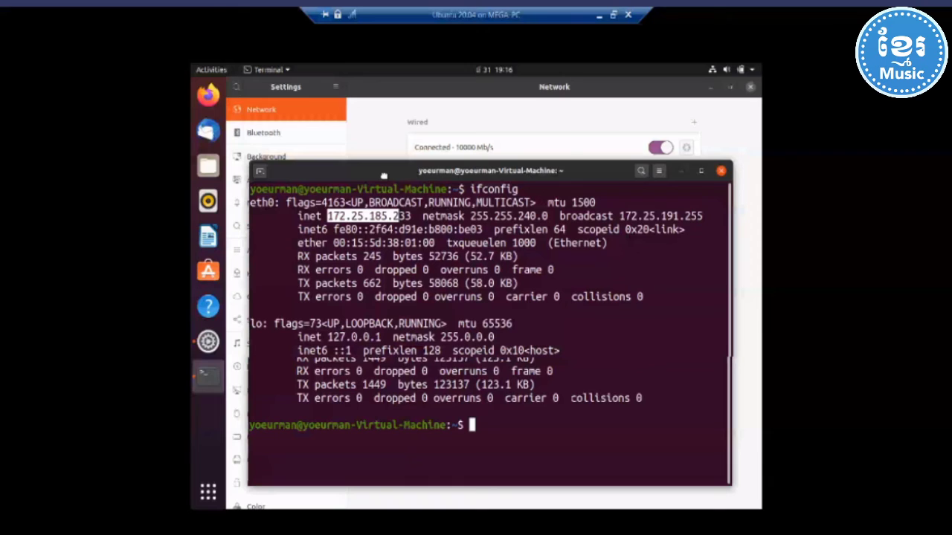
{"action": "left_click_drag", "start_coordinate": [383, 175], "coordinate": [384, 138]}
- Clear the terminal, run sudo nmcli networking off with the sudo password, and keep the wired connection status in view
{"action": "key", "text": "ctrl+l"}
{"action": "type", "text": "sudo nmcli networking "}
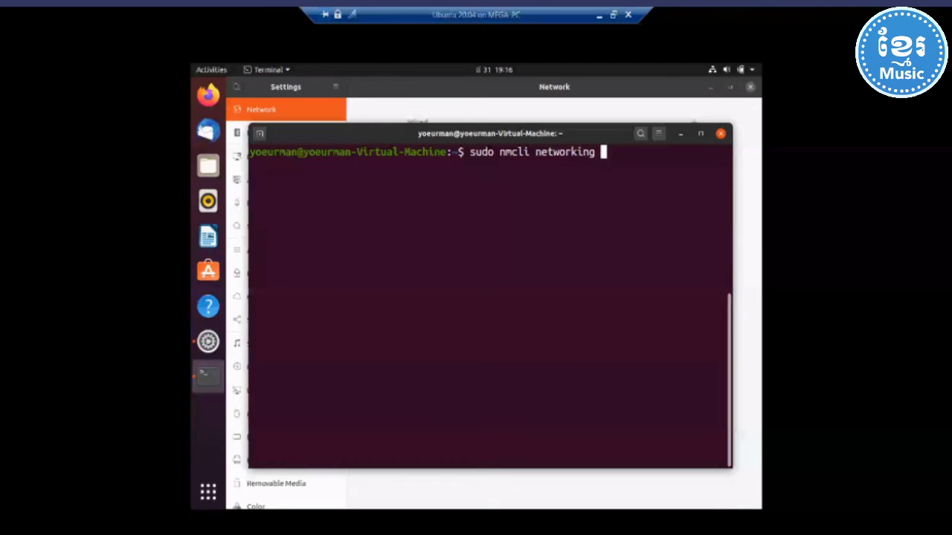
{"action": "type", "text": "off"}
{"action": "key", "text": "Return"}
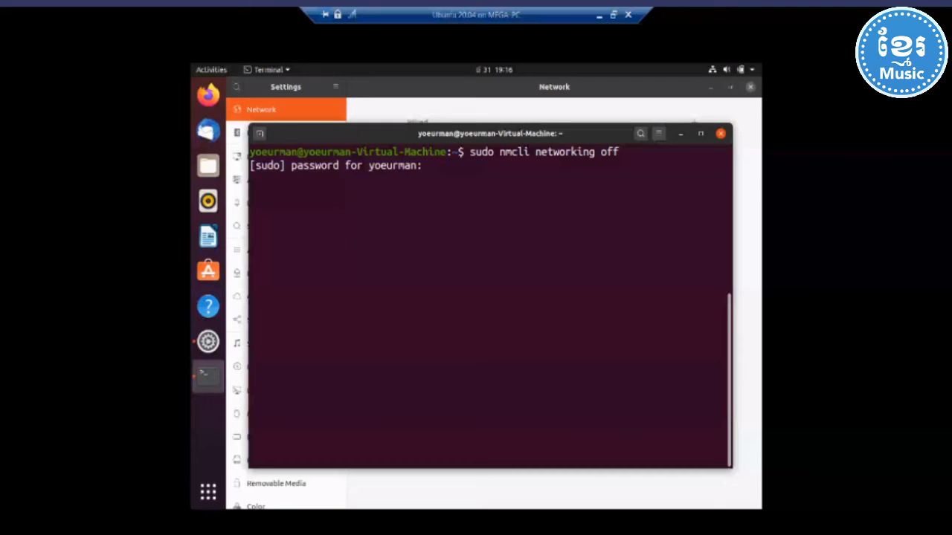
{"action": "left_click_drag", "start_coordinate": [400, 134], "coordinate": [350, 175]}
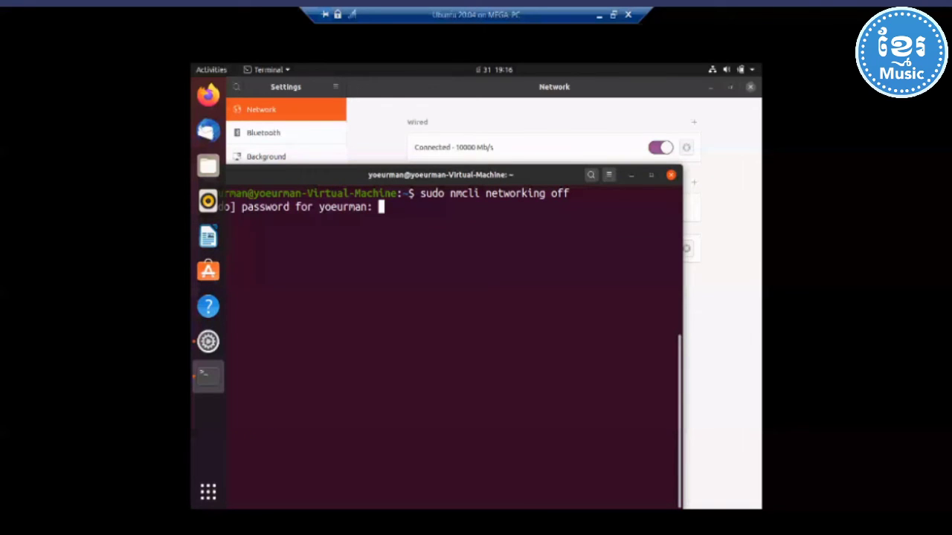
{"action": "key", "text": "Return"}
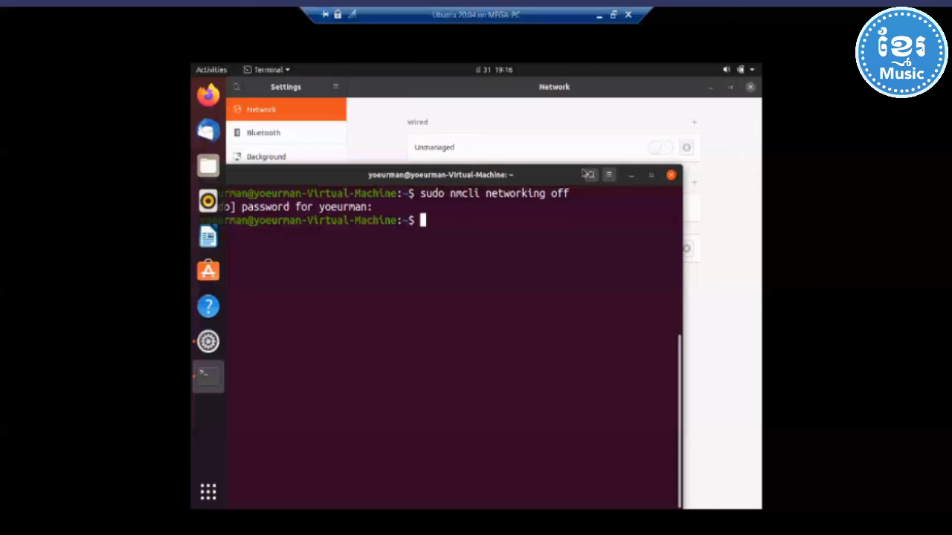
{"action": "left_click_drag", "start_coordinate": [494, 182], "coordinate": [494, 201]}
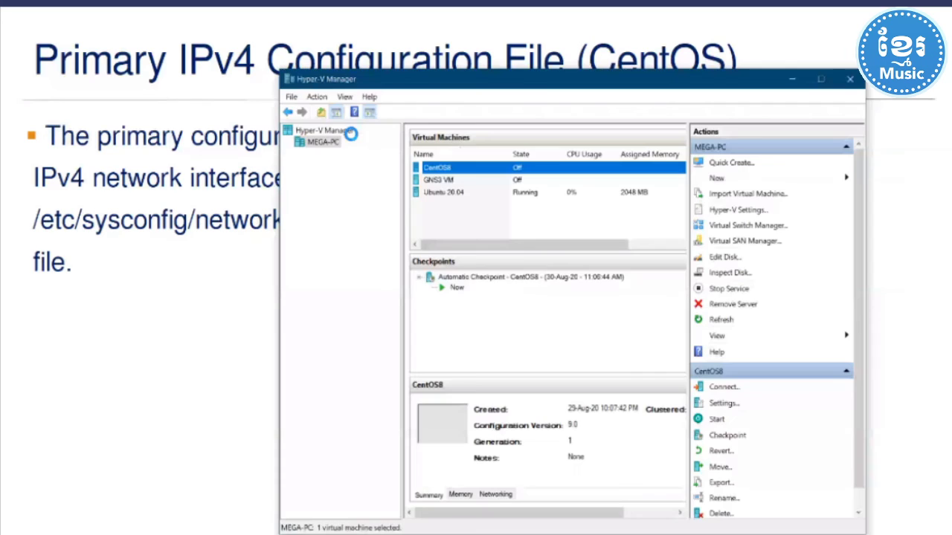
- Switch to the Microsoft Edge browser and close the Ethernet cable tab and the IPv6 address search tab
{"action": "left_click", "coordinate": [417, 202]}
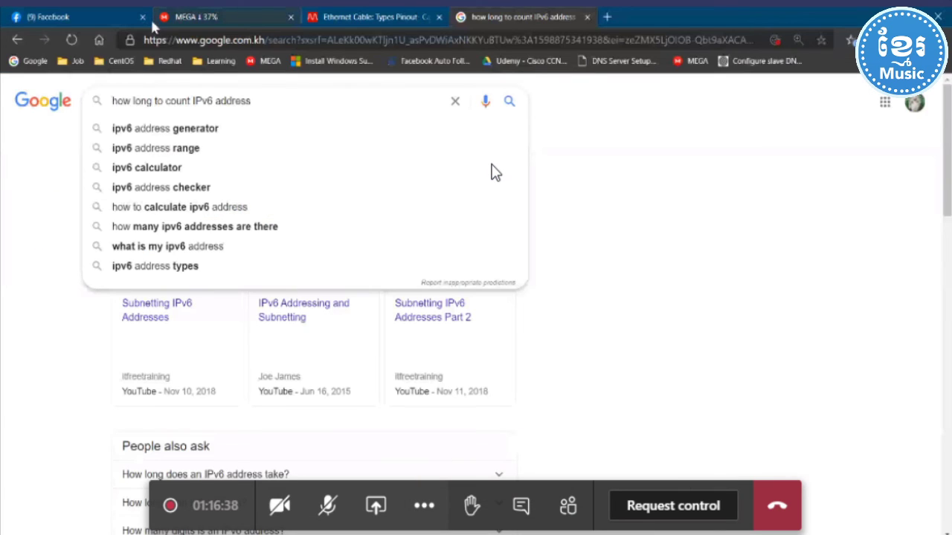
{"action": "left_click", "coordinate": [438, 16]}
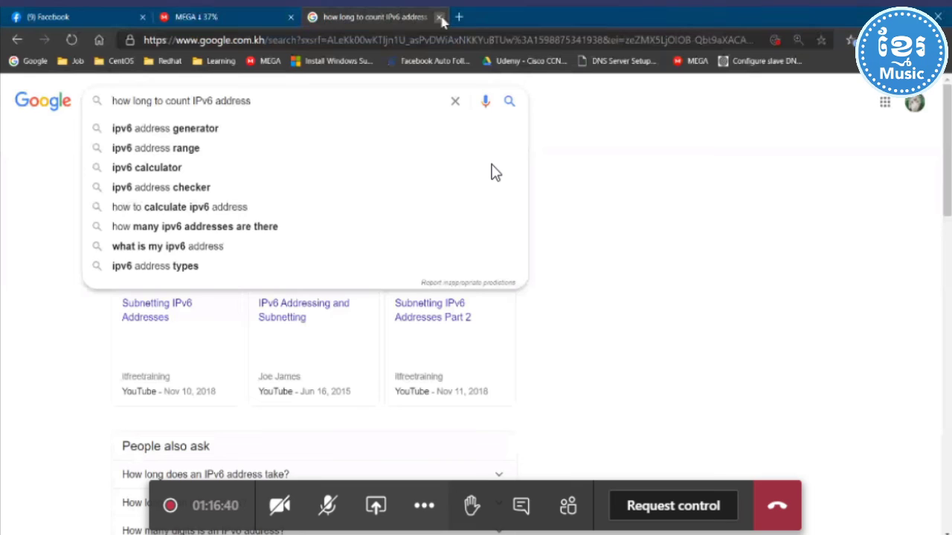
{"action": "left_click", "coordinate": [439, 16]}
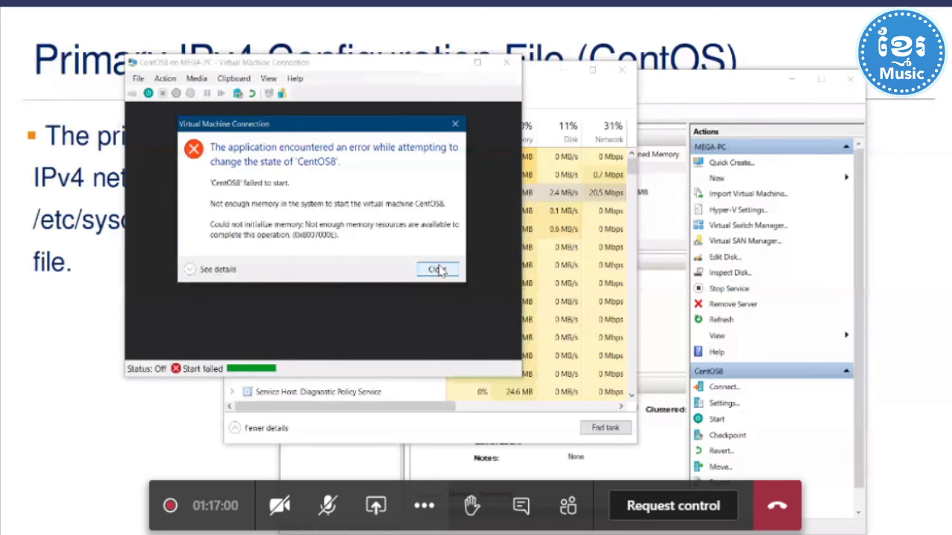
- Dismiss the CentOS8 start error, close its connection window and Task Manager, and switch back to the Ubuntu 20.04 virtual machine
{"action": "left_click", "coordinate": [439, 270]}
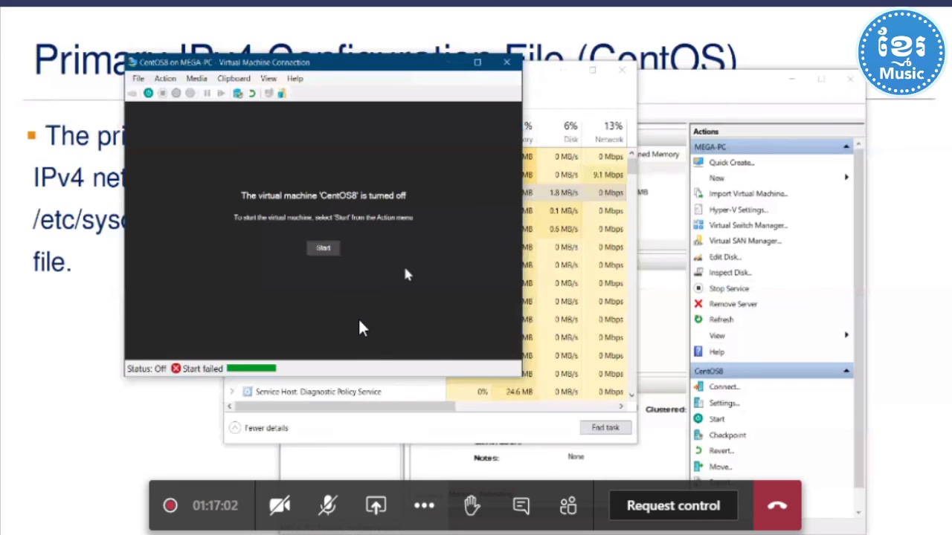
{"action": "left_click", "coordinate": [507, 62]}
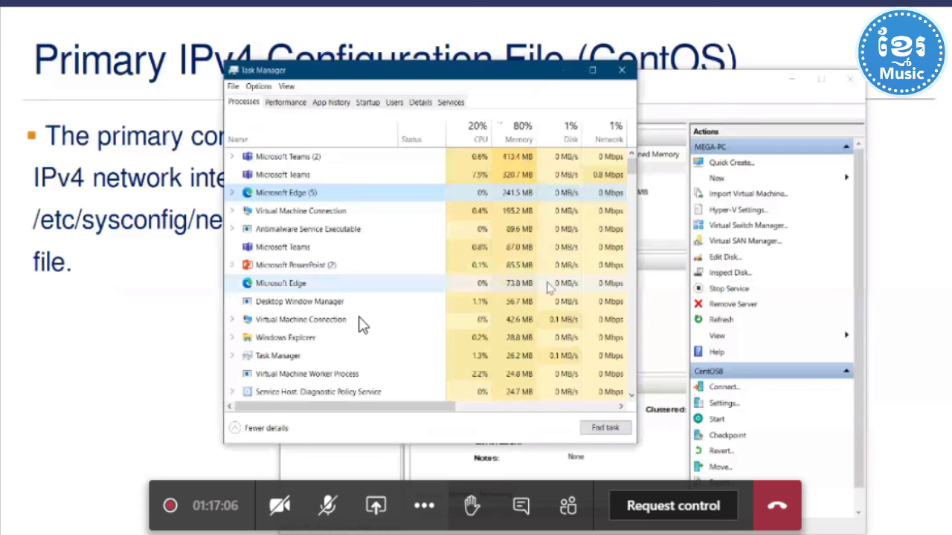
{"action": "left_click", "coordinate": [622, 70]}
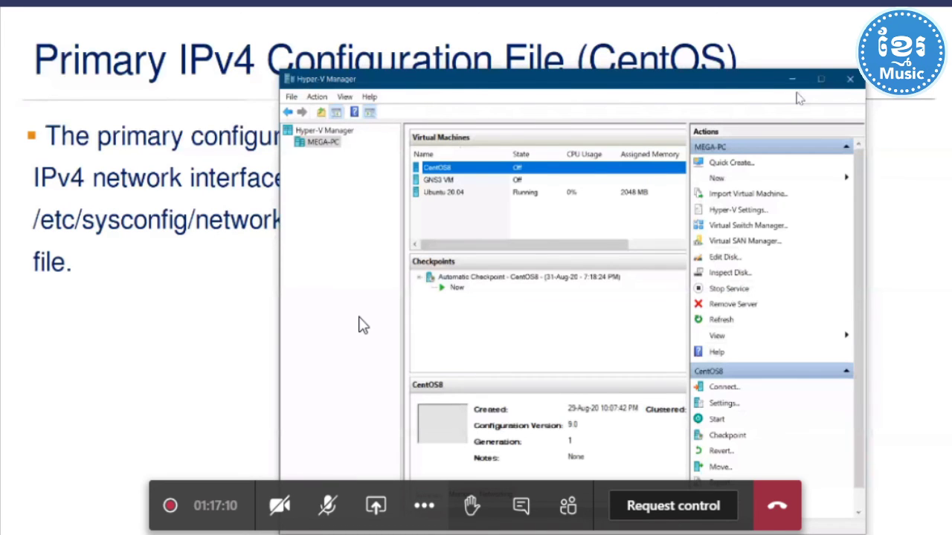
{"action": "key", "text": "alt+Tab"}
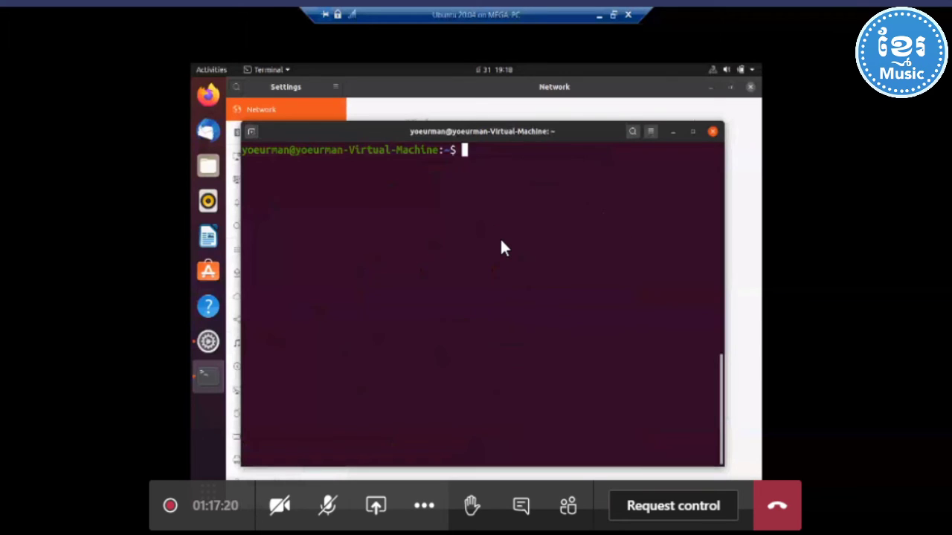
- Change to the /etc/netplan directory, list its files and highlight parts of the 01-network-manager-all.yaml file name
{"action": "type", "text": "cd /"}
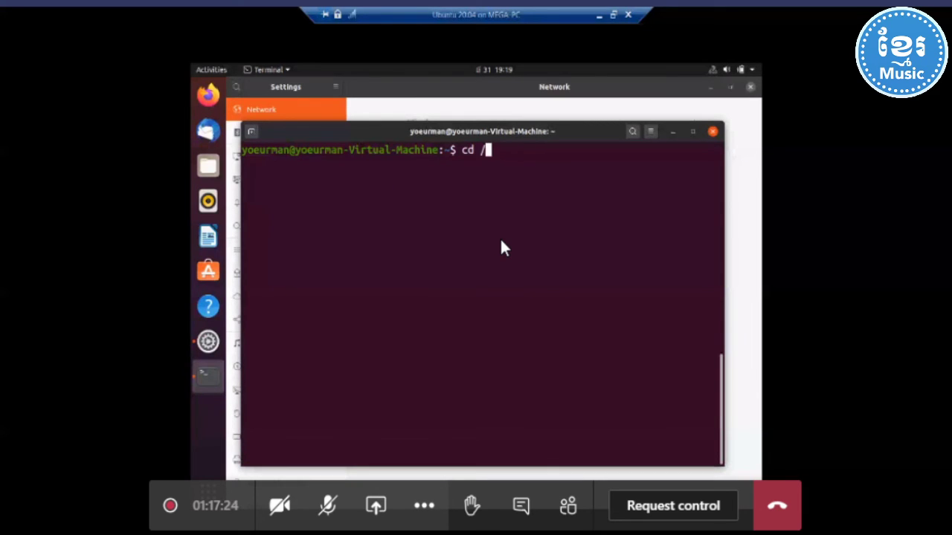
{"action": "type", "text": "etc/netp"}
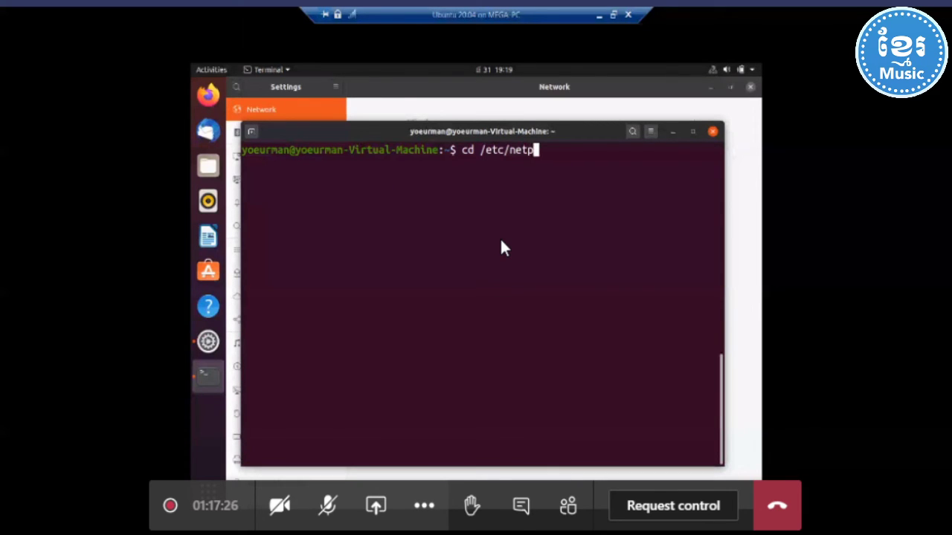
{"action": "key", "text": "Tab"}
{"action": "key", "text": "Return"}
{"action": "type", "text": "ls"}
{"action": "key", "text": "Return"}
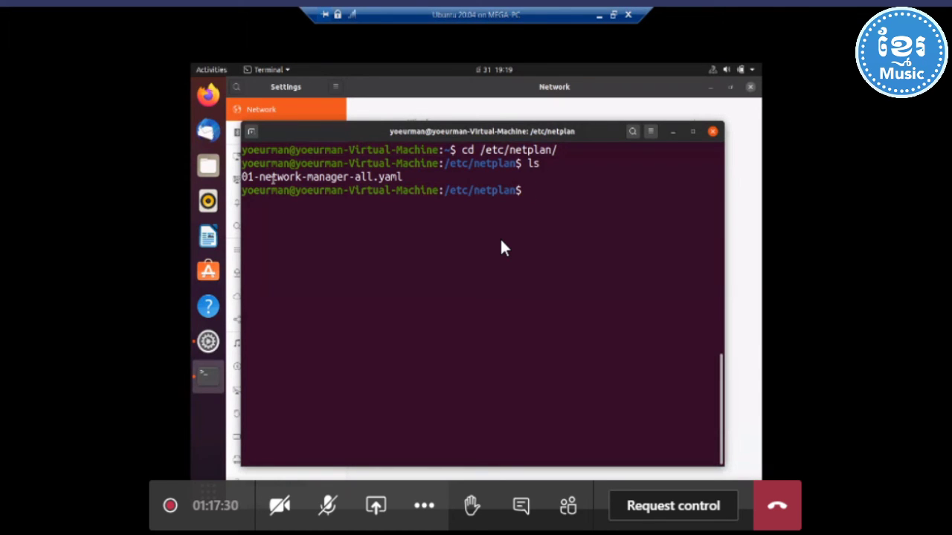
{"action": "left_click_drag", "start_coordinate": [271, 177], "coordinate": [328, 177]}
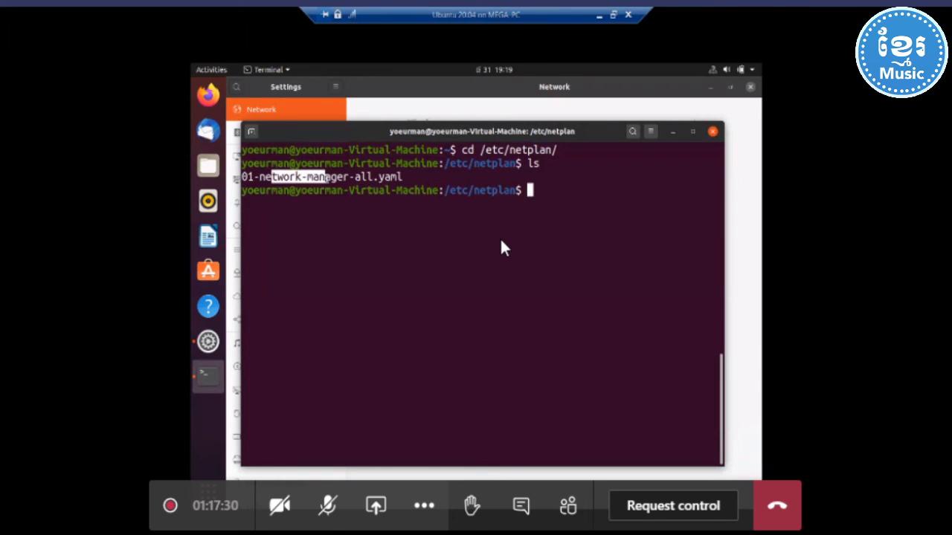
{"action": "left_click", "coordinate": [543, 192]}
{"action": "left_click_drag", "start_coordinate": [385, 177], "coordinate": [554, 178]}
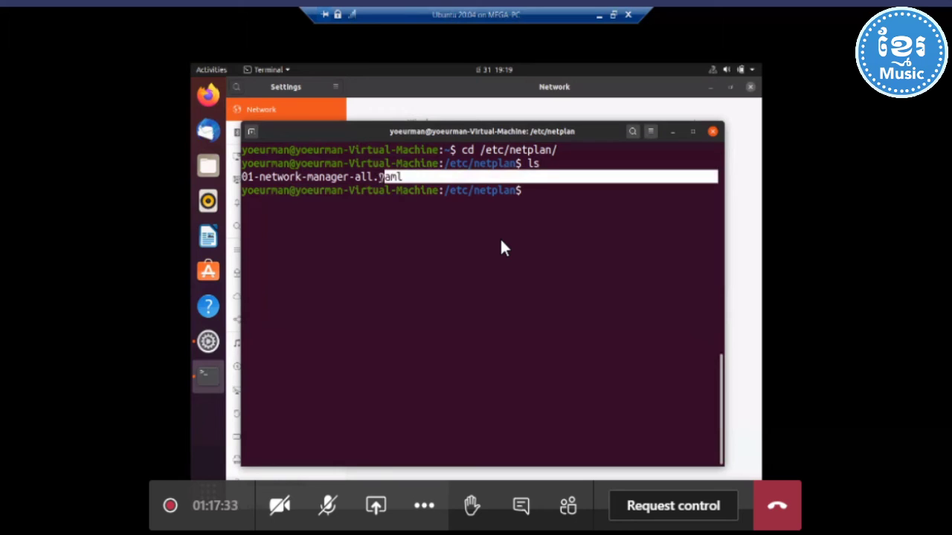
{"action": "left_click", "coordinate": [548, 198]}
- Open the 01-network-manager-all.yaml file for editing with sudo nano
{"action": "type", "text": "sudo"}
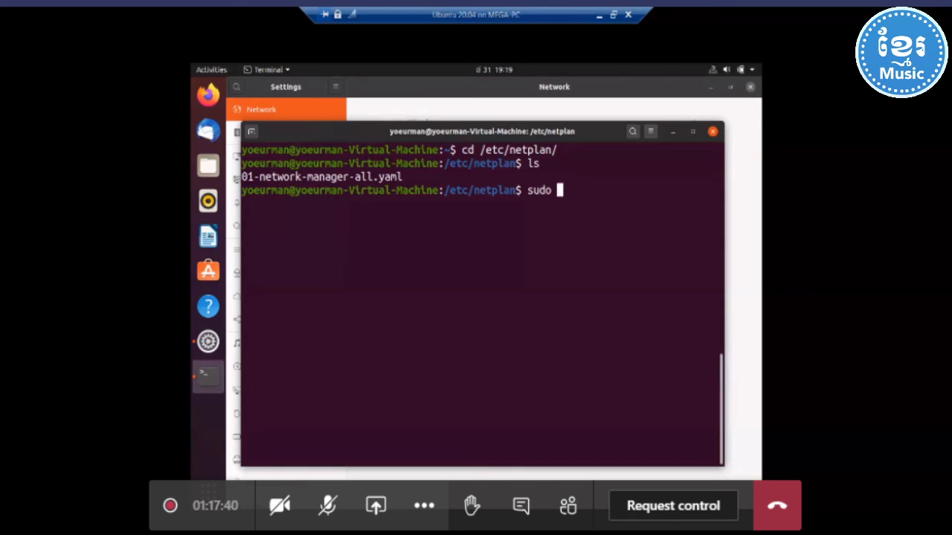
{"action": "type", "text": "nano 0"}
{"action": "key", "text": "Tab"}
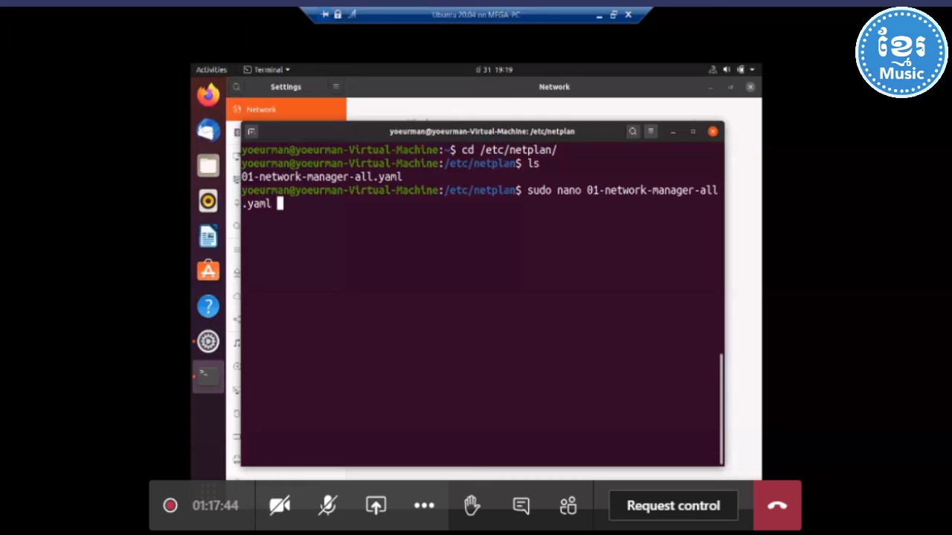
{"action": "key", "text": "Return"}
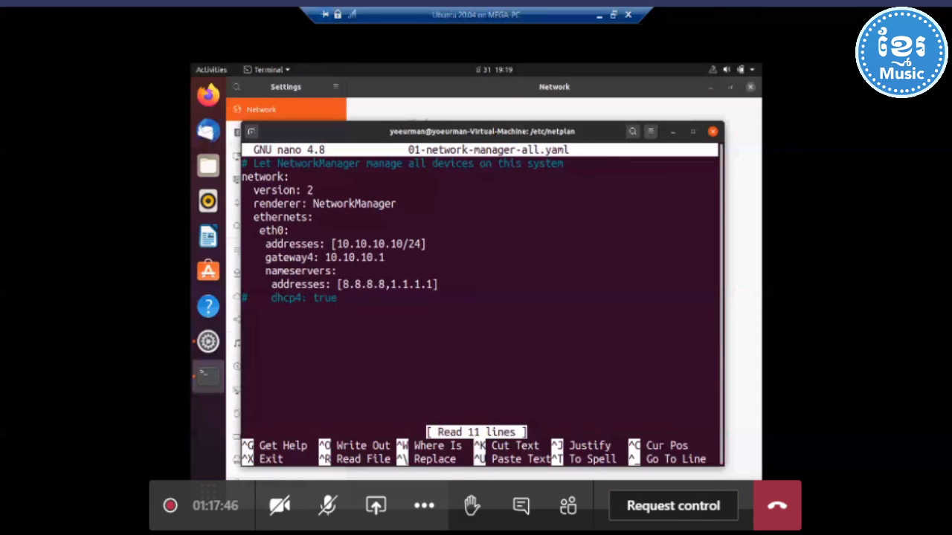
- Change the third octet of the eth0 address so that it reads 10.10.100.10/24
{"action": "key", "text": "Down"}
{"action": "key", "text": "Down"}
{"action": "key", "text": "Down"}
{"action": "key", "text": "Down"}
{"action": "key", "text": "Down"}
{"action": "key", "text": "Down"}
{"action": "key", "text": "Right"}
{"action": "key", "text": "Right"}
{"action": "key", "text": "Right"}
{"action": "key", "text": "Right"}
{"action": "key", "text": "Right"}
{"action": "key", "text": "Right"}
{"action": "key", "text": "Right"}
{"action": "key", "text": "Right"}
{"action": "key", "text": "Right"}
{"action": "key", "text": "Right"}
{"action": "key", "text": "Right"}
{"action": "key", "text": "Right"}
{"action": "key", "text": "Right"}
{"action": "key", "text": "Right"}
{"action": "key", "text": "Right"}
{"action": "key", "text": "Right"}
{"action": "key", "text": "Right"}
{"action": "key", "text": "Right"}
{"action": "key", "text": "Right"}
{"action": "key", "text": "Right"}
{"action": "key", "text": "Right"}
{"action": "key", "text": "Right"}
{"action": "key", "text": "Right"}
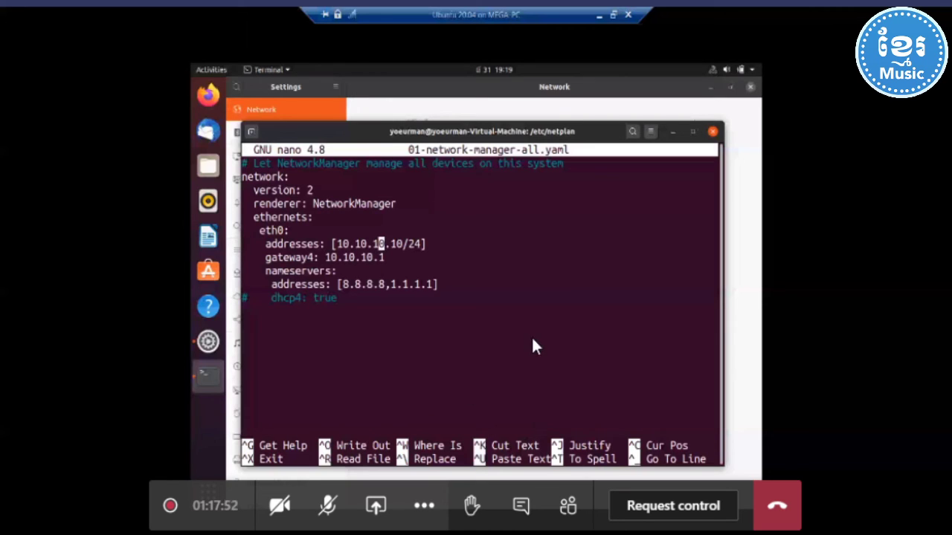
{"action": "type", "text": "0"}
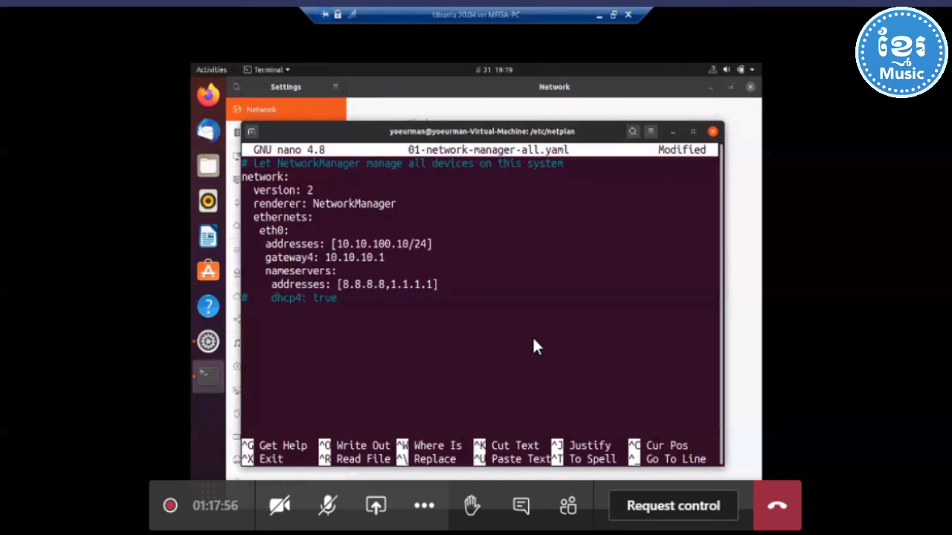
- Replace the eth0 IP address in front of the /24 prefix, making the entry 172.16.10.10./24
{"action": "key", "text": "Right"}
{"action": "key", "text": "Right"}
{"action": "key", "text": "Right"}
{"action": "key", "text": "Right"}
{"action": "key", "text": "BackSpace"}
{"action": "key", "text": "BackSpace"}
{"action": "key", "text": "BackSpace"}
{"action": "key", "text": "BackSpace"}
{"action": "key", "text": "BackSpace"}
{"action": "key", "text": "BackSpace"}
{"action": "key", "text": "BackSpace"}
{"action": "key", "text": "BackSpace"}
{"action": "key", "text": "BackSpace"}
{"action": "key", "text": "BackSpace"}
{"action": "key", "text": "BackSpace"}
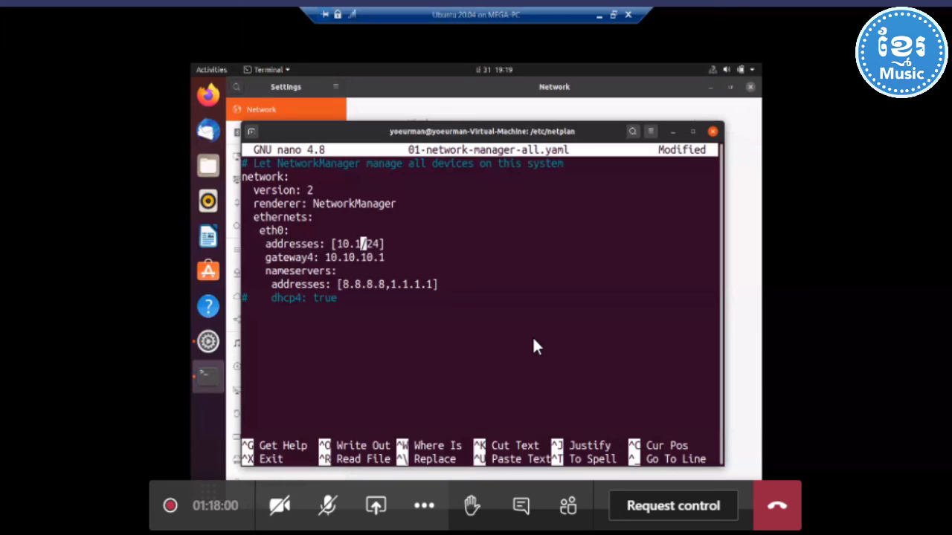
{"action": "type", "text": "7"}
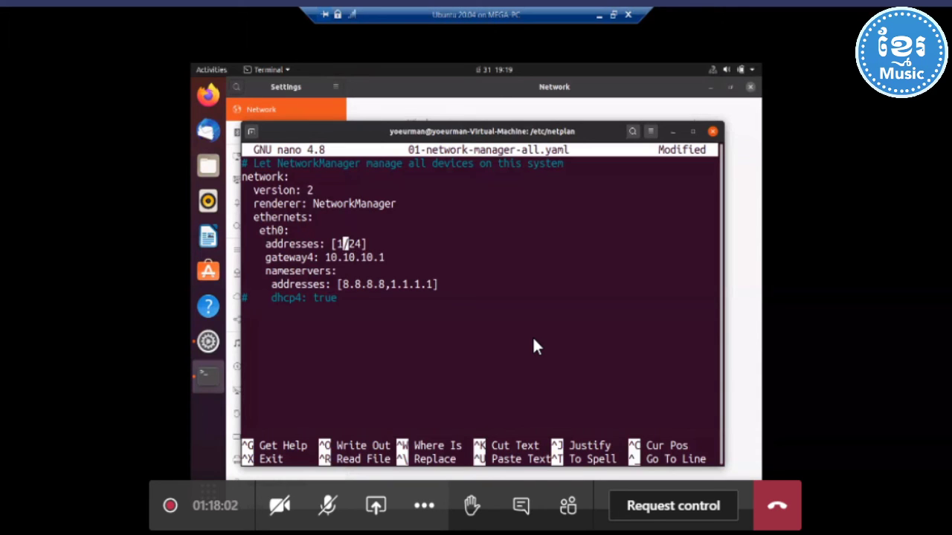
{"action": "type", "text": ".16."}
{"action": "key", "text": "Left"}
{"action": "key", "text": "Left"}
{"action": "key", "text": "Left"}
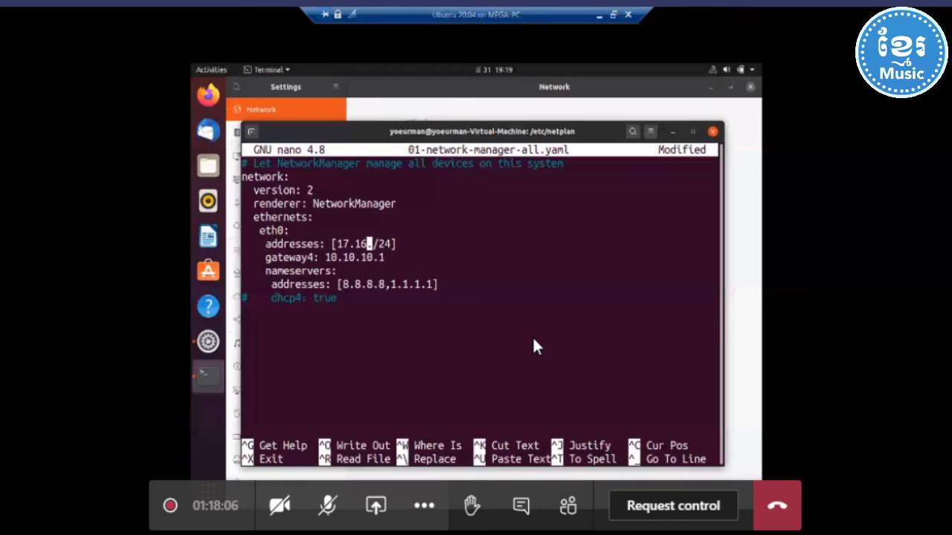
{"action": "key", "text": "Left"}
{"action": "type", "text": "2"}
{"action": "key", "text": "Right"}
{"action": "key", "text": "Right"}
{"action": "key", "text": "Right"}
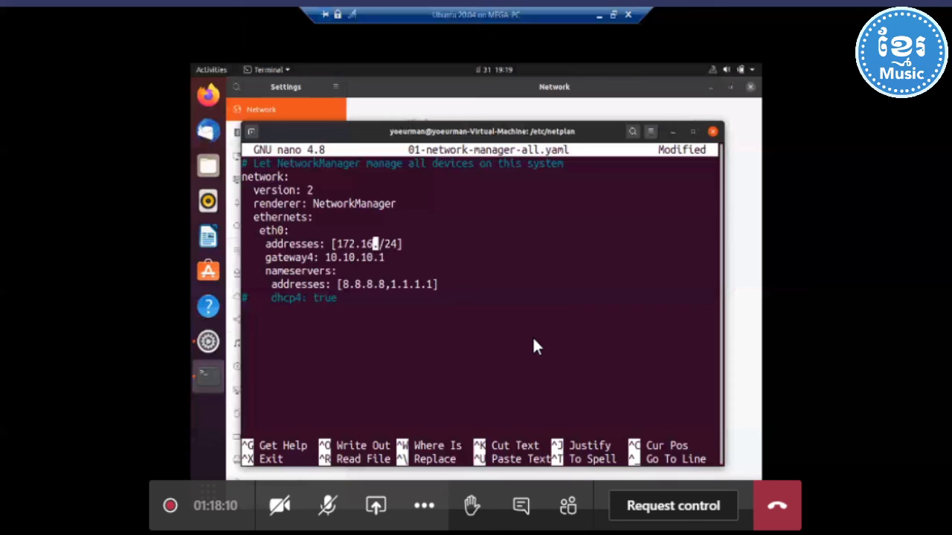
{"action": "type", "text": "10"}
{"action": "key", "text": "Left"}
{"action": "key", "text": "Left"}
{"action": "type", "text": "."}
{"action": "key", "text": "Right"}
{"action": "key", "text": "Right"}
{"action": "type", "text": ".10"}
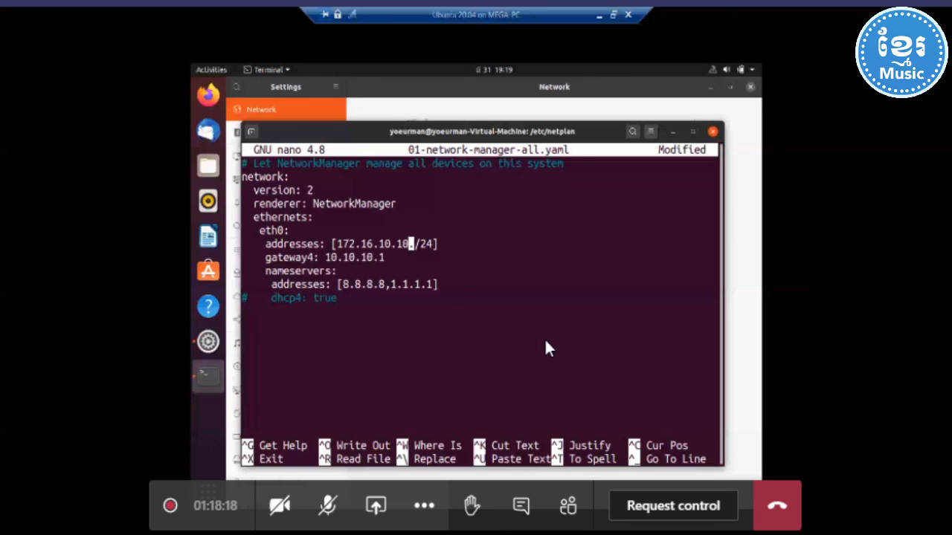
- Set gateway4 to 172.16.10.1, then save the netplan file under the same name and exit nano
{"action": "key", "text": "Down"}
{"action": "key", "text": "BackSpace"}
{"action": "key", "text": "BackSpace"}
{"action": "key", "text": "BackSpace"}
{"action": "key", "text": "BackSpace"}
{"action": "key", "text": "BackSpace"}
{"action": "key", "text": "BackSpace"}
{"action": "key", "text": "BackSpace"}
{"action": "key", "text": "BackSpace"}
{"action": "key", "text": "BackSpace"}
{"action": "key", "text": "BackSpace"}
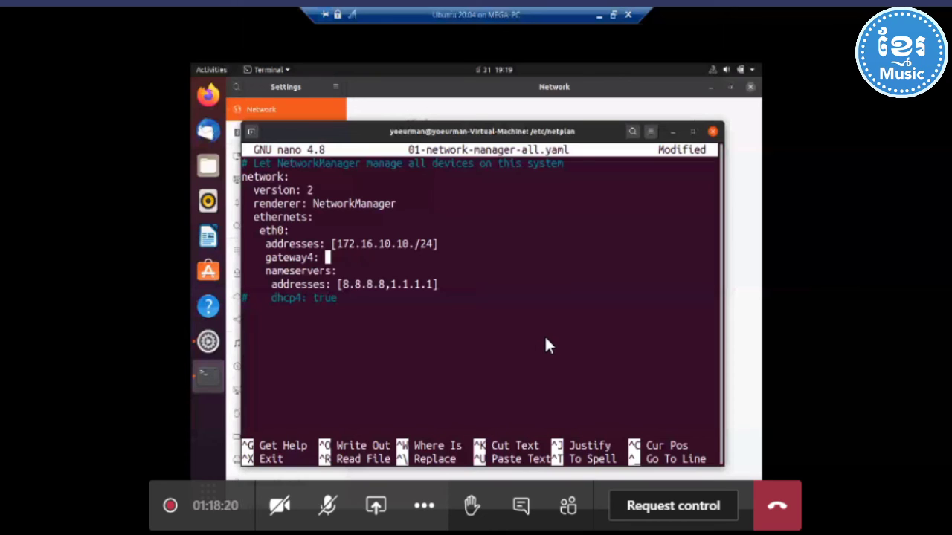
{"action": "type", "text": "172.16."}
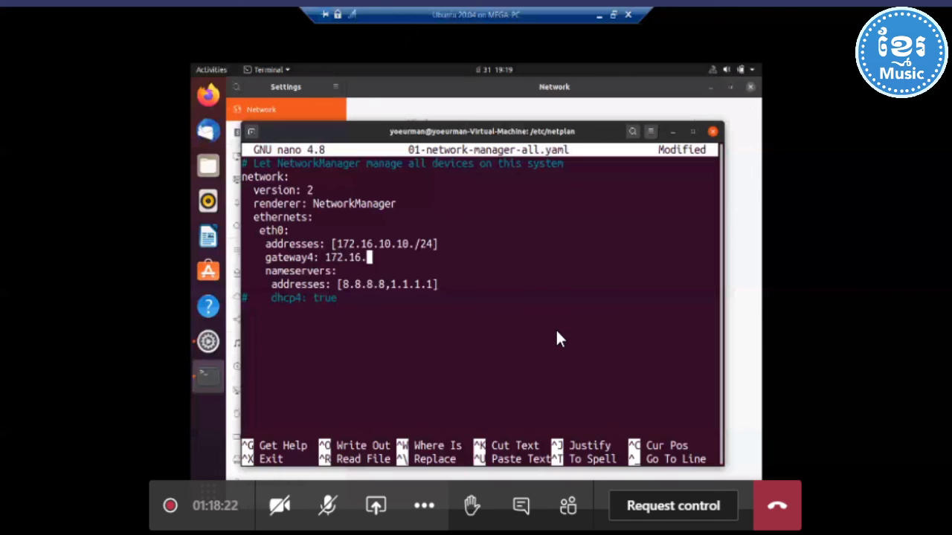
{"action": "type", "text": "10.1"}
{"action": "key", "text": "ctrl+o"}
{"action": "key", "text": "Return"}
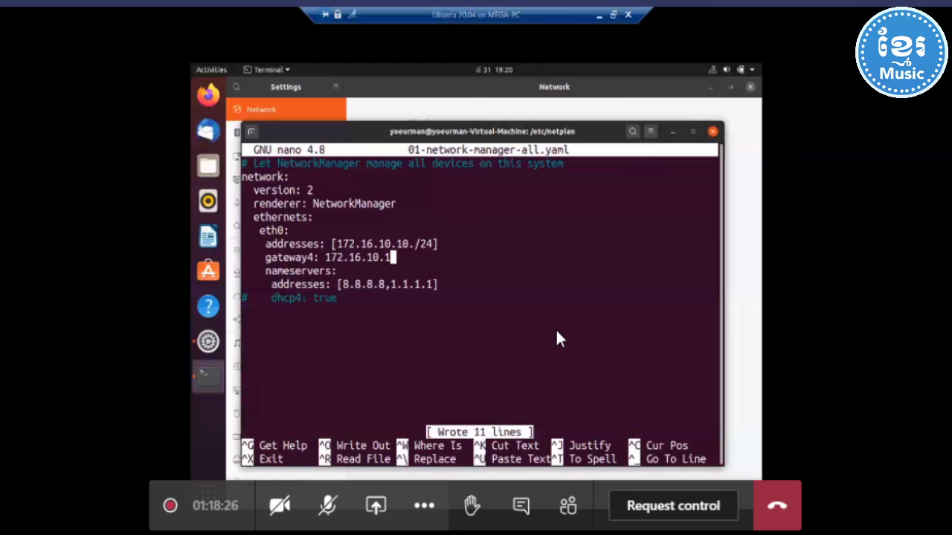
{"action": "key", "text": "ctrl+x"}
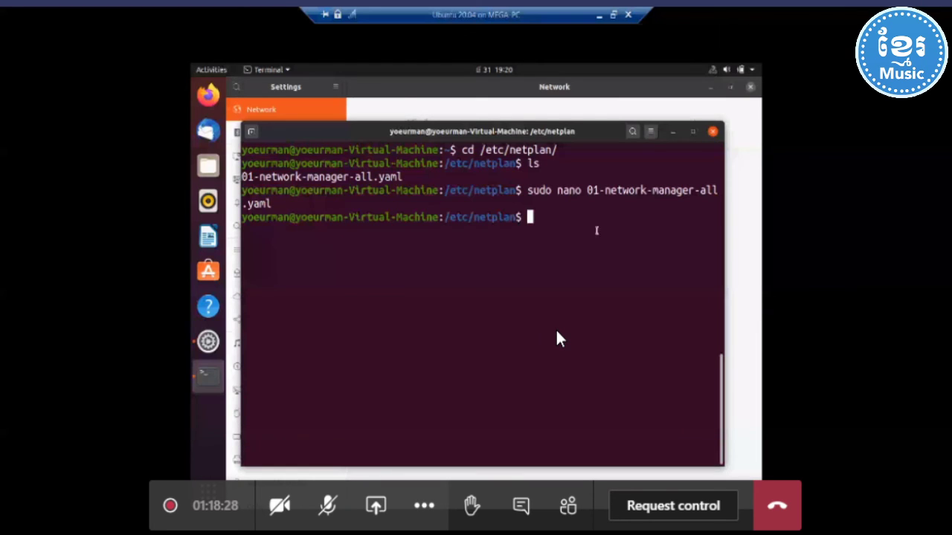
- Run ifconfig to check the interface addresses, and clear the terminal
{"action": "type", "text": "ifconfig"}
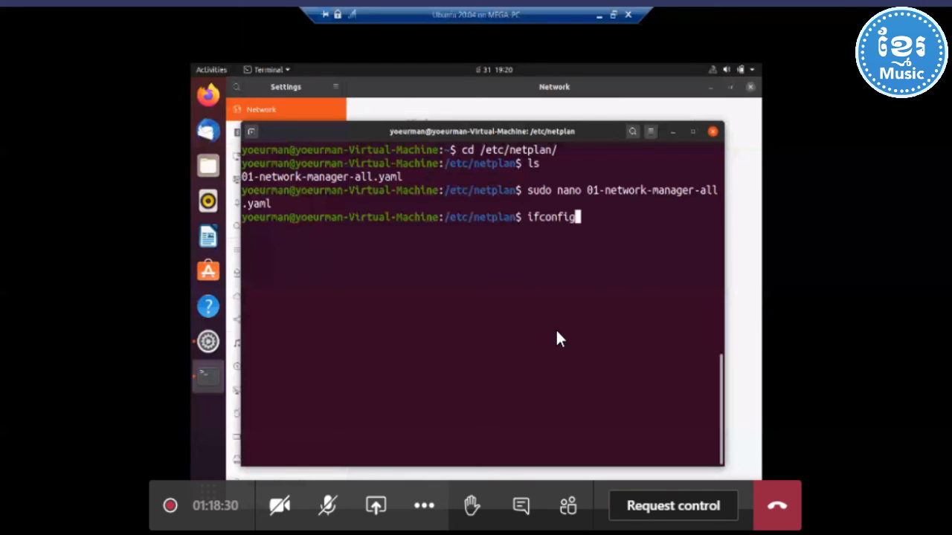
{"action": "key", "text": "Return"}
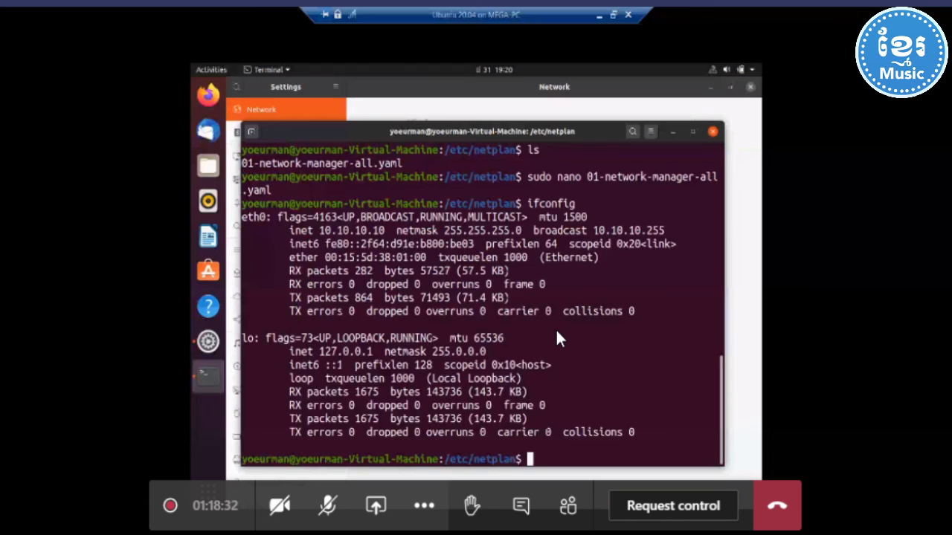
{"action": "key", "text": "ctrl+l"}
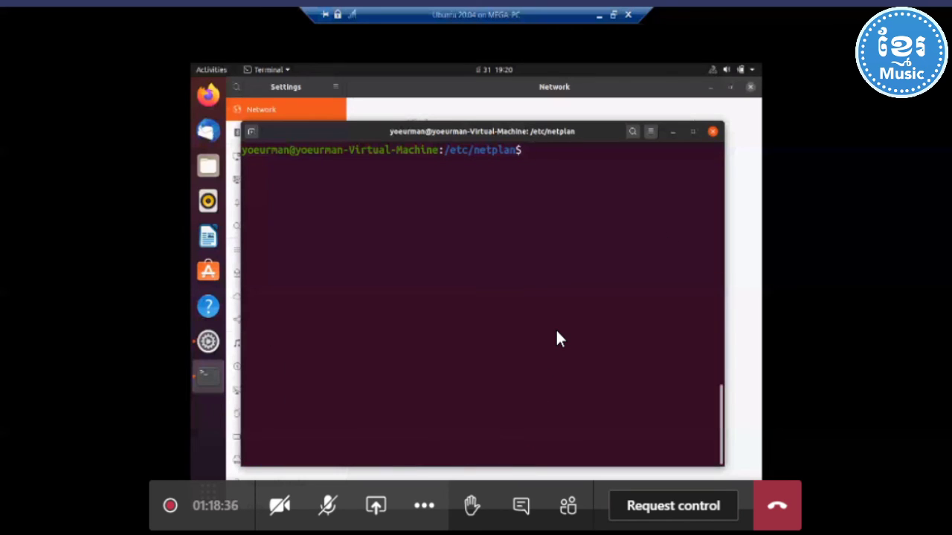
- Try to apply the edited network configuration with sudo netplan apply
{"action": "type", "text": "sud"}
{"action": "key", "text": "BackSpace"}
{"action": "key", "text": "BackSpace"}
{"action": "key", "text": "BackSpace"}
{"action": "type", "text": "sudo netplan apply"}
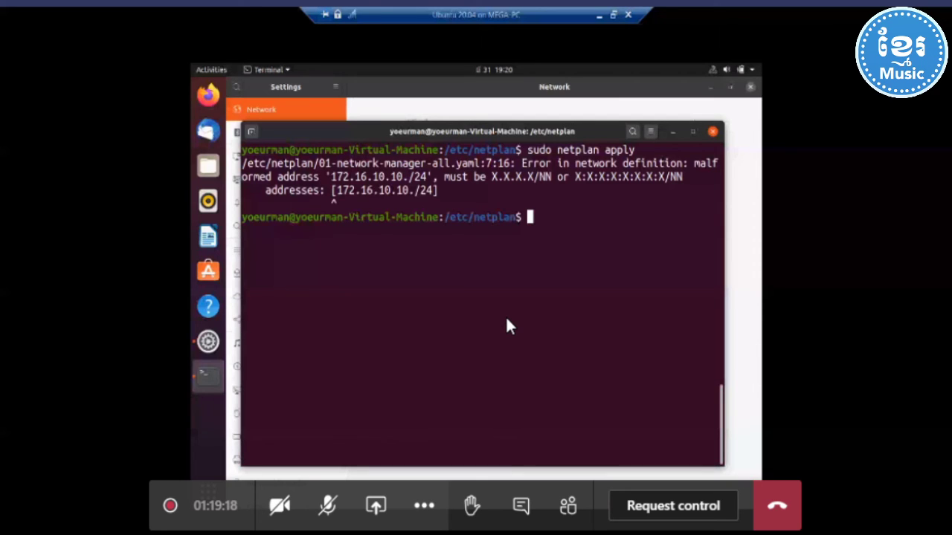
- Reopen 01-network-manager-all.yaml in nano, remove the extra dot to make the eth0 address 172.16.10.10/24, and save and exit
{"action": "key", "text": "Up"}
{"action": "key", "text": "Up"}
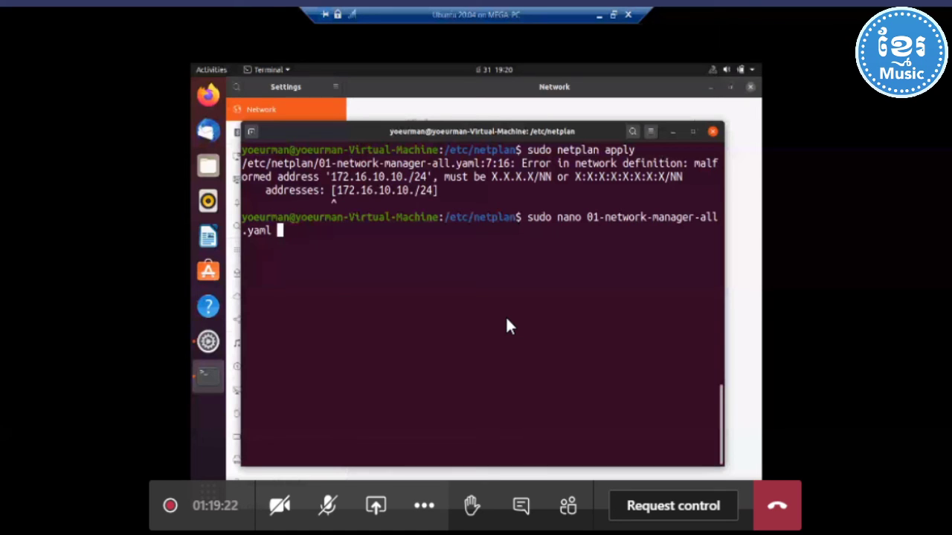
{"action": "key", "text": "Return"}
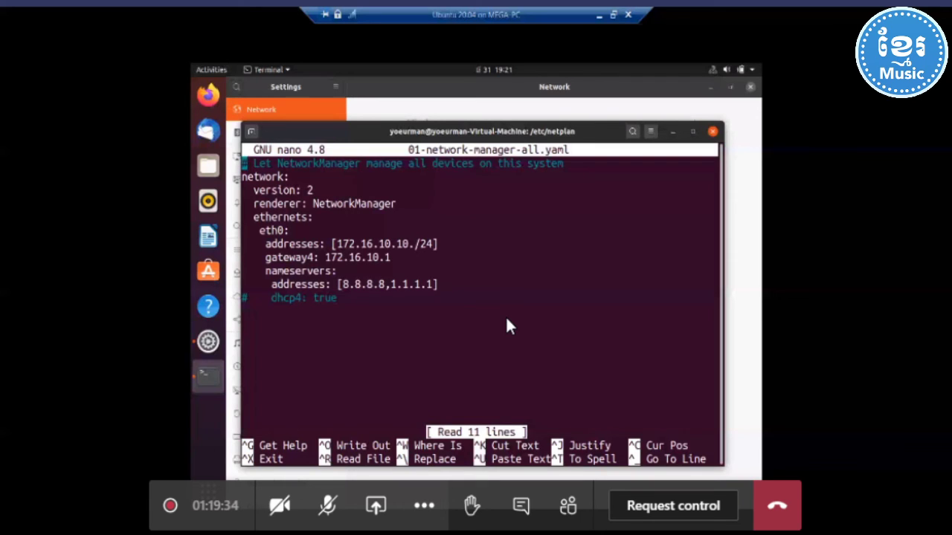
{"action": "key", "text": "Down"}
{"action": "key", "text": "Down"}
{"action": "key", "text": "Down"}
{"action": "key", "text": "Down"}
{"action": "key", "text": "Down"}
{"action": "key", "text": "Down"}
{"action": "key", "text": "Right"}
{"action": "key", "text": "Right"}
{"action": "key", "text": "Right"}
{"action": "key", "text": "Right"}
{"action": "key", "text": "Right"}
{"action": "key", "text": "Right"}
{"action": "key", "text": "Right"}
{"action": "key", "text": "Right"}
{"action": "key", "text": "Right"}
{"action": "key", "text": "Right"}
{"action": "key", "text": "Right"}
{"action": "key", "text": "Right"}
{"action": "key", "text": "Right"}
{"action": "key", "text": "Right"}
{"action": "key", "text": "Right"}
{"action": "key", "text": "Right"}
{"action": "key", "text": "Right"}
{"action": "key", "text": "Right"}
{"action": "key", "text": "Right"}
{"action": "key", "text": "Right"}
{"action": "key", "text": "Right"}
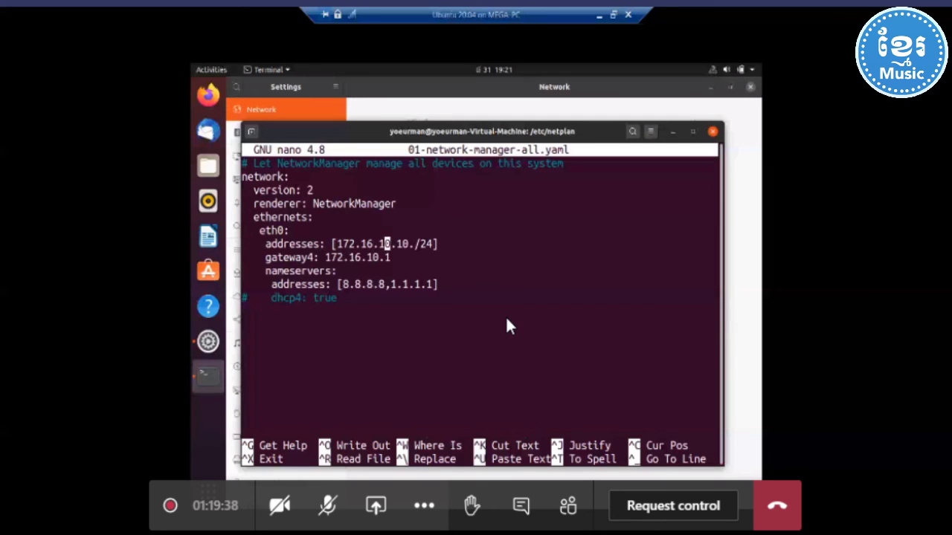
{"action": "key", "text": "Right"}
{"action": "key", "text": "Right"}
{"action": "key", "text": "Right"}
{"action": "key", "text": "Right"}
{"action": "key", "text": "Right"}
{"action": "key", "text": "BackSpace"}
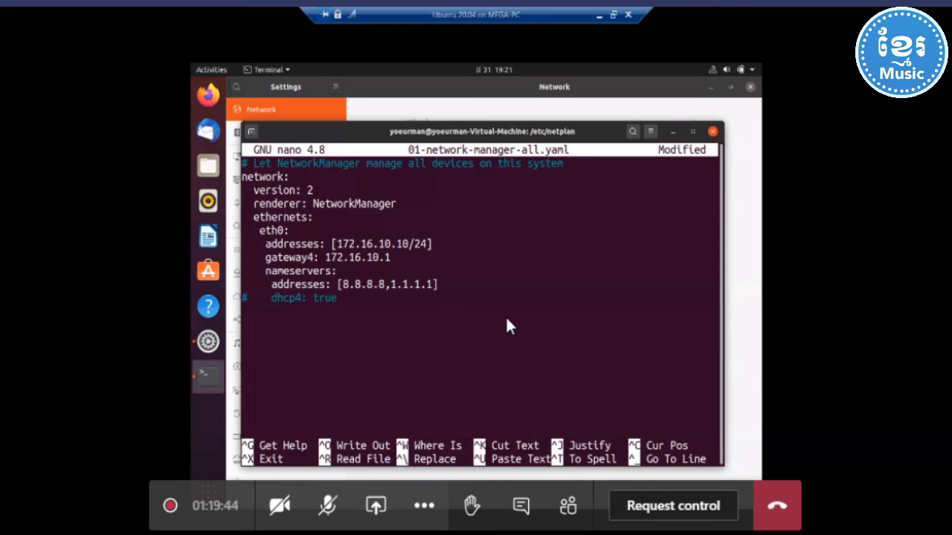
{"action": "key", "text": "ctrl+o"}
{"action": "key", "text": "Return"}
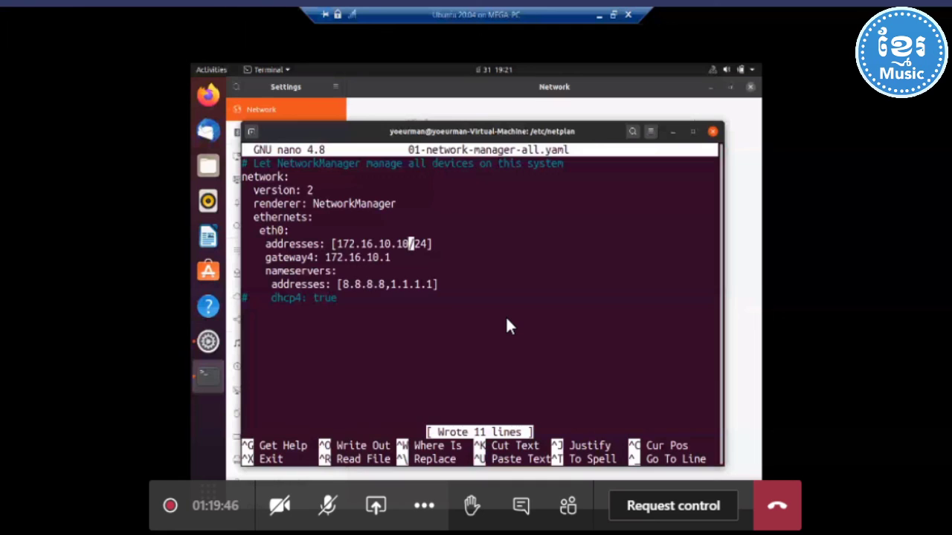
{"action": "key", "text": "ctrl+x"}
- Apply the corrected netplan configuration by running sudo netplan apply again
{"action": "key", "text": "Up"}
{"action": "key", "text": "Up"}
{"action": "key", "text": "Return"}
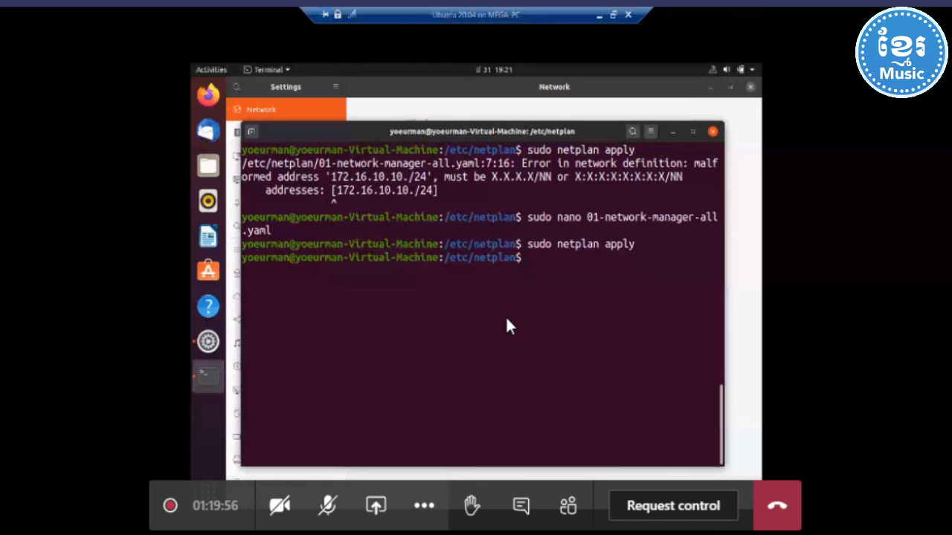
- Clear the terminal, run ip add and highlight the inet address of eth0 in the output
{"action": "key", "text": "ctrl+l"}
{"action": "type", "text": "ip add"}
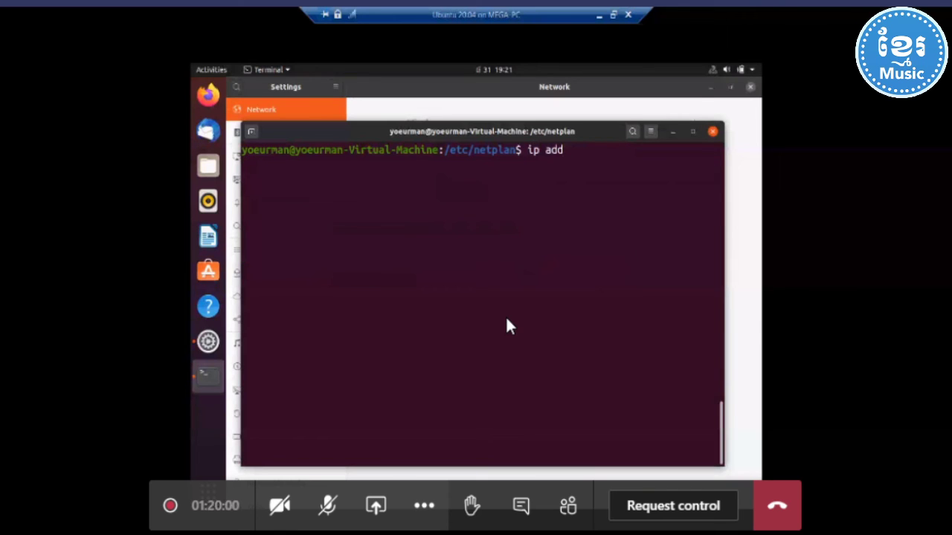
{"action": "key", "text": "Return"}
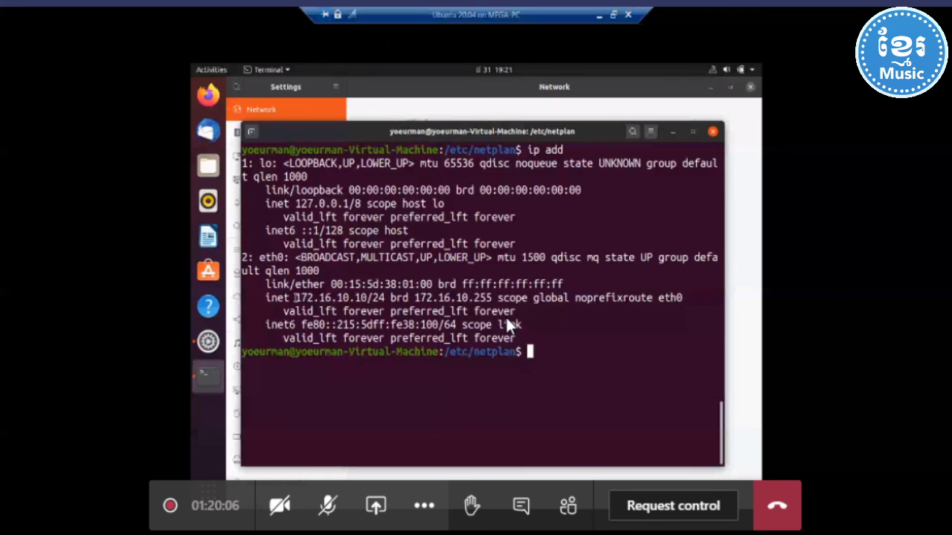
{"action": "left_click_drag", "start_coordinate": [295, 297], "coordinate": [367, 298]}
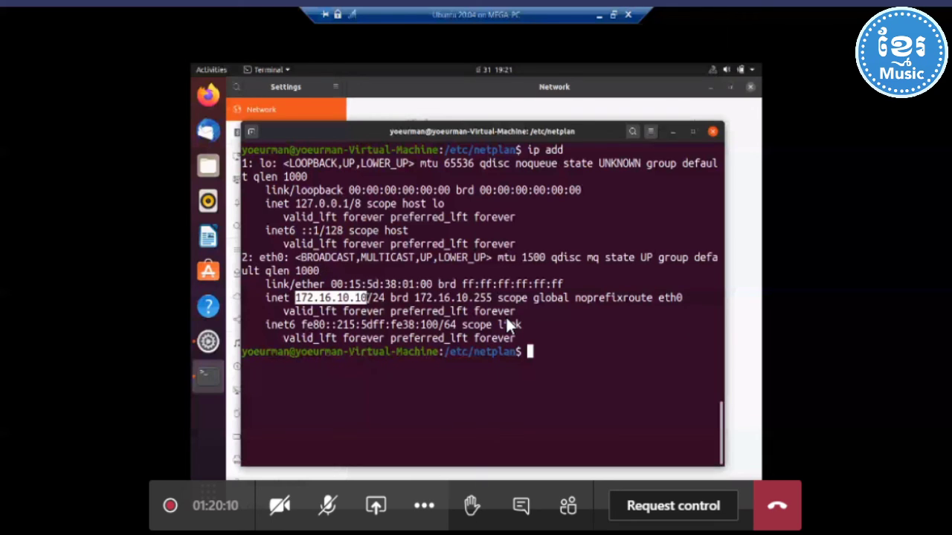
{"action": "left_click_drag", "start_coordinate": [265, 297], "coordinate": [409, 297]}
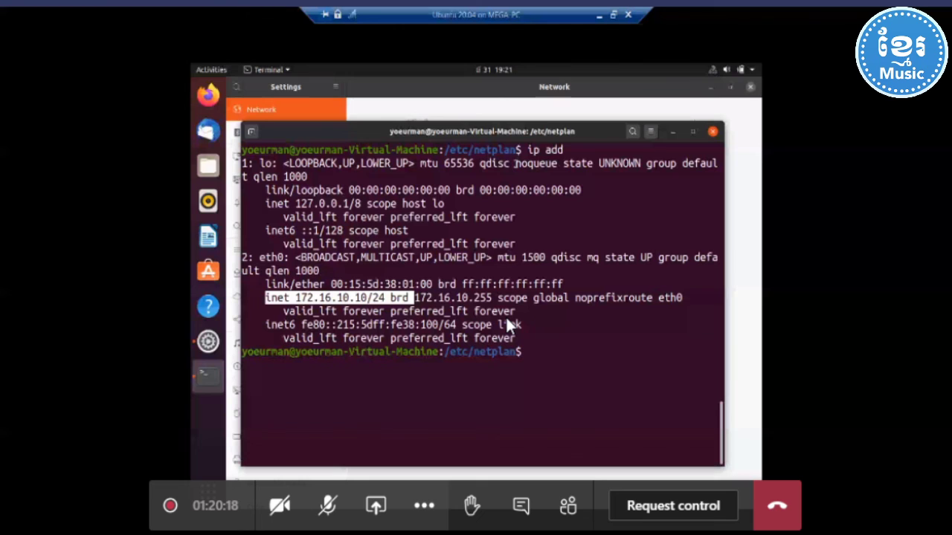
- Clear the terminal and run ifconfig to check the address and netmask of eth0
{"action": "key", "text": "ctrl+l"}
{"action": "type", "text": "ifconfig"}
{"action": "key", "text": "Return"}
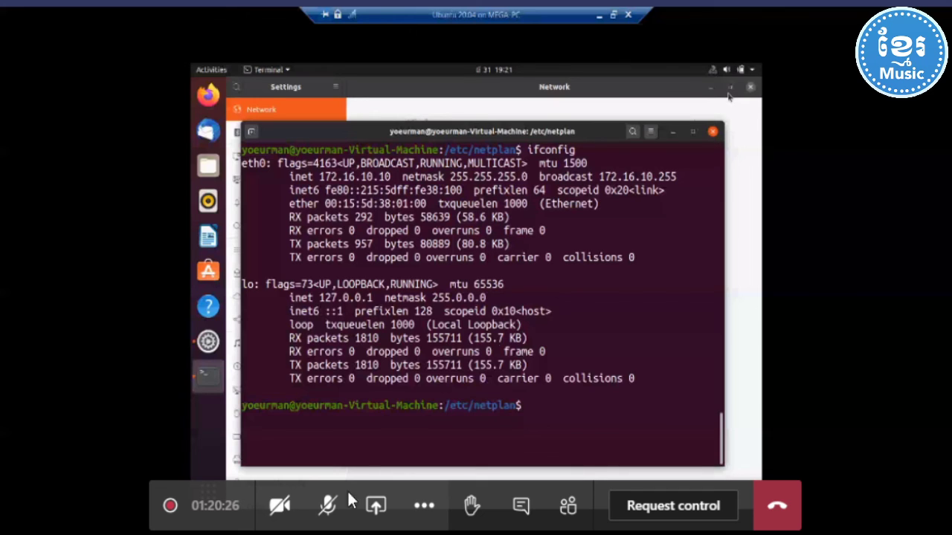
- Minimize the terminal and review the netplan-eth0 details and the IPv4 settings of Wired connection 1 in the network settings
{"action": "left_click", "coordinate": [672, 131]}
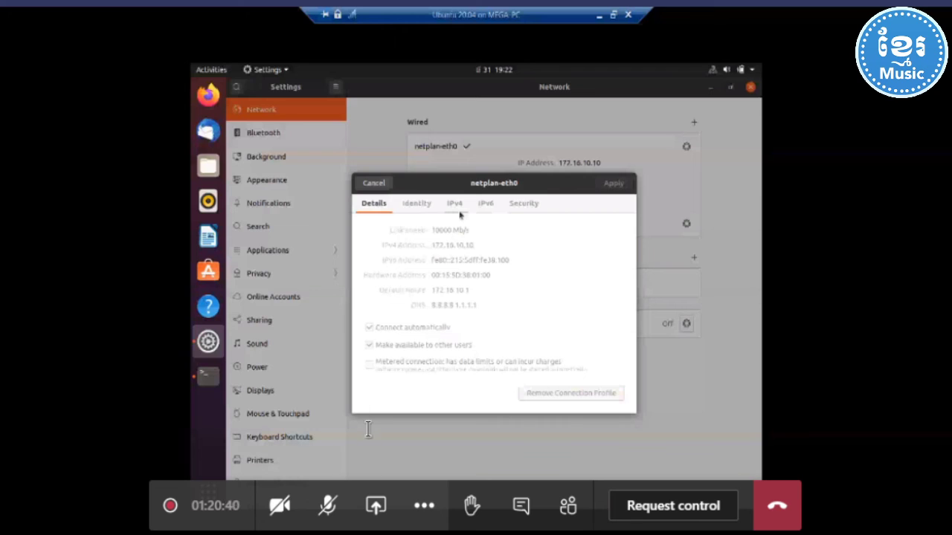
{"action": "left_click", "coordinate": [380, 186]}
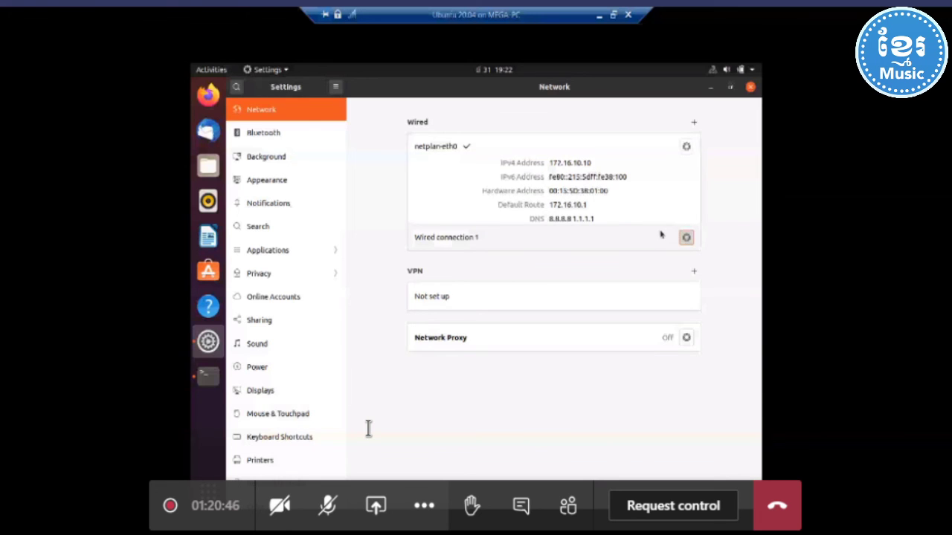
{"action": "left_click", "coordinate": [685, 238]}
{"action": "left_click", "coordinate": [455, 235]}
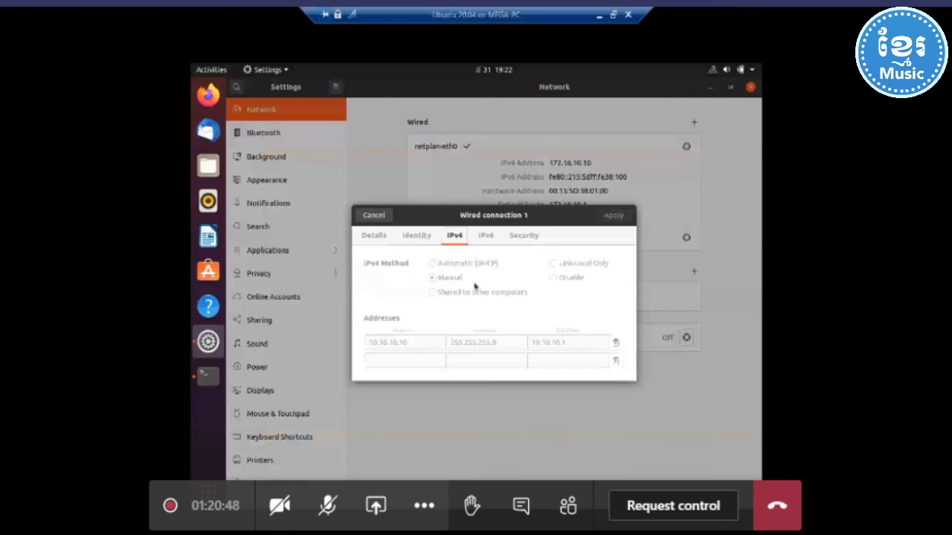
{"action": "left_click", "coordinate": [374, 236]}
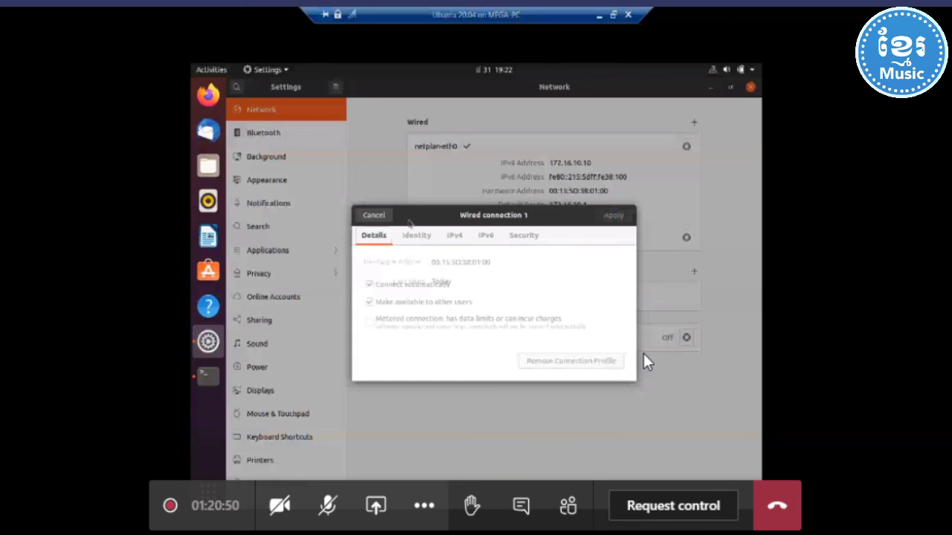
{"action": "left_click", "coordinate": [384, 217]}
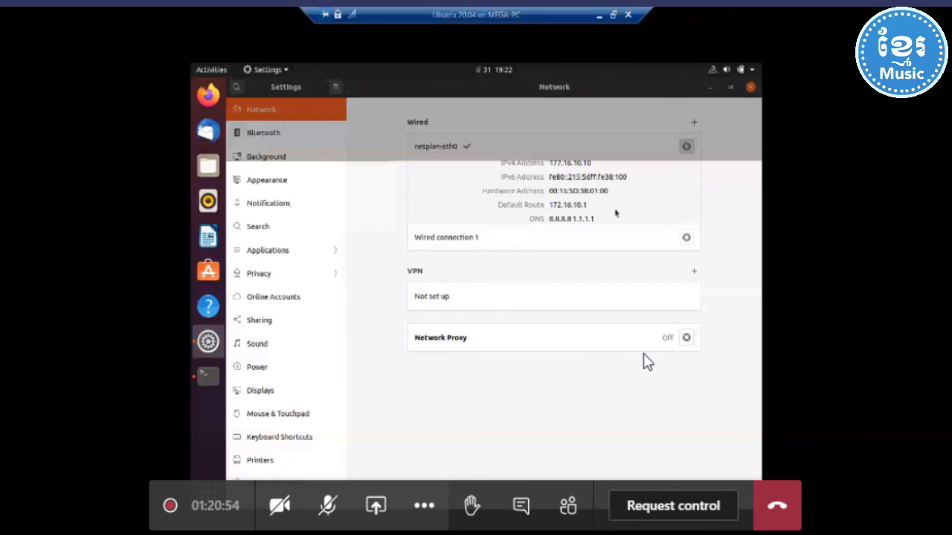
- Review the netplan-eth0 connection details once more, close them without changes and bring up a terminal
{"action": "left_click", "coordinate": [686, 147]}
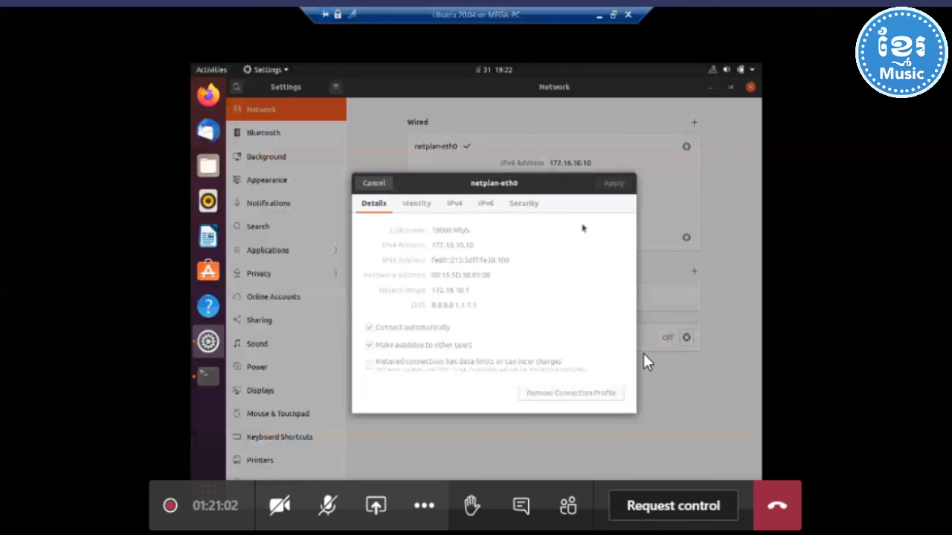
{"action": "left_click", "coordinate": [373, 183]}
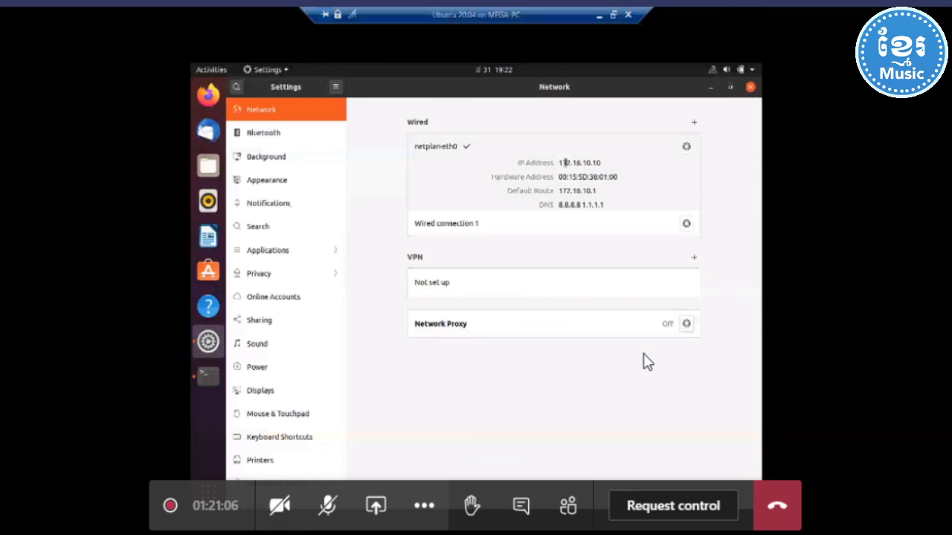
{"action": "key", "text": "ctrl+alt+t"}
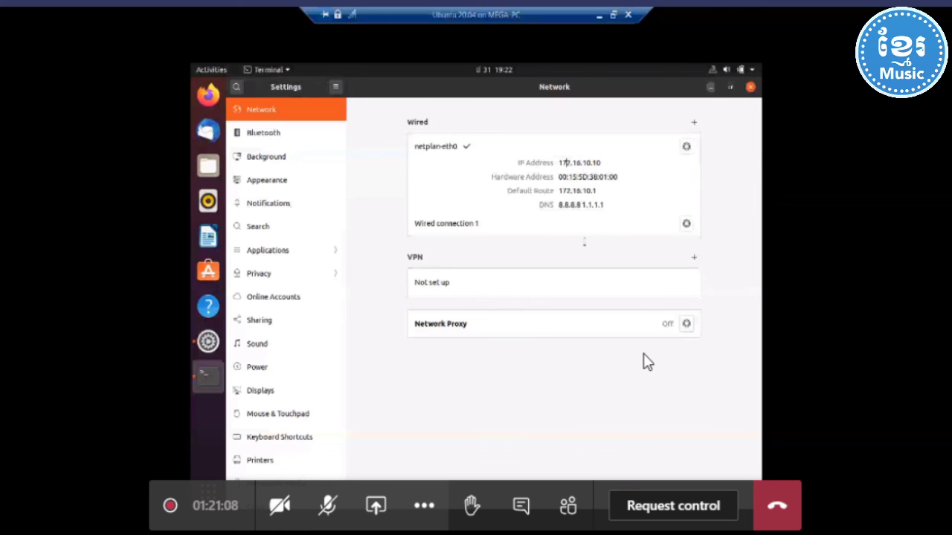